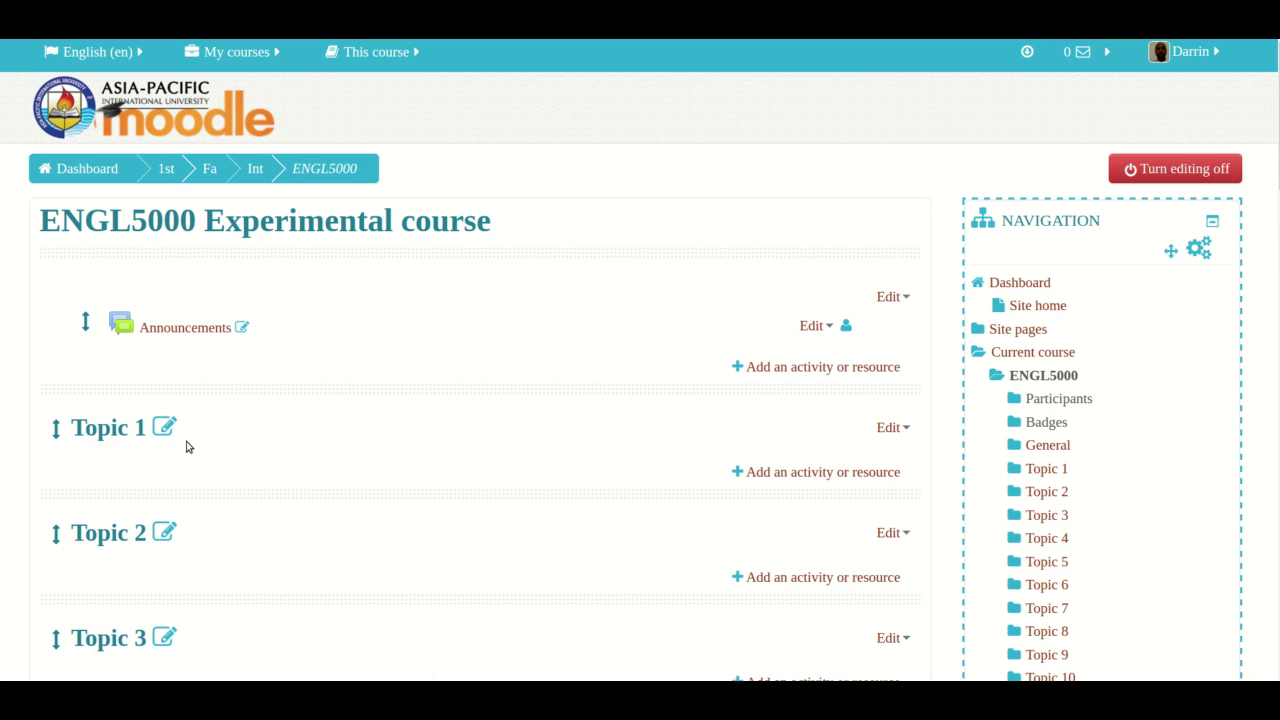
Add a new Assignment activity to Topic 1 of the ENGL5000 course.
scroll(189, 446, down, 4)
scroll(189, 446, up, 2)
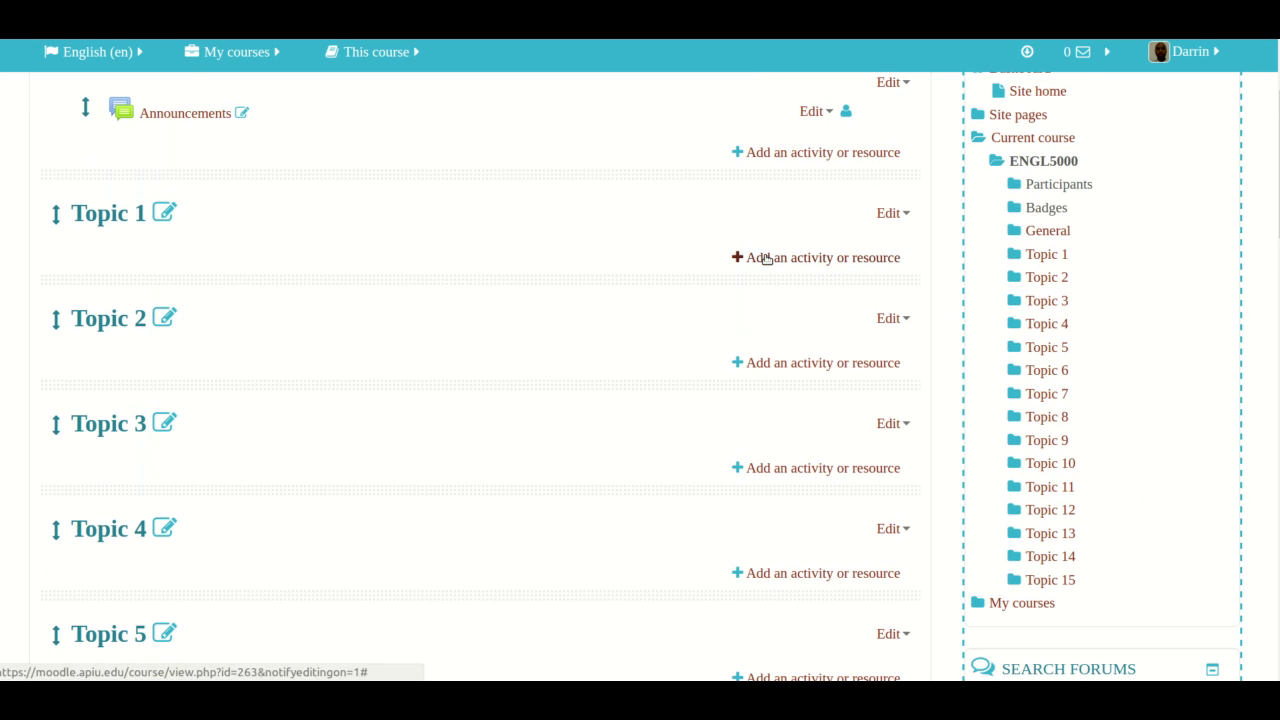
click(766, 259)
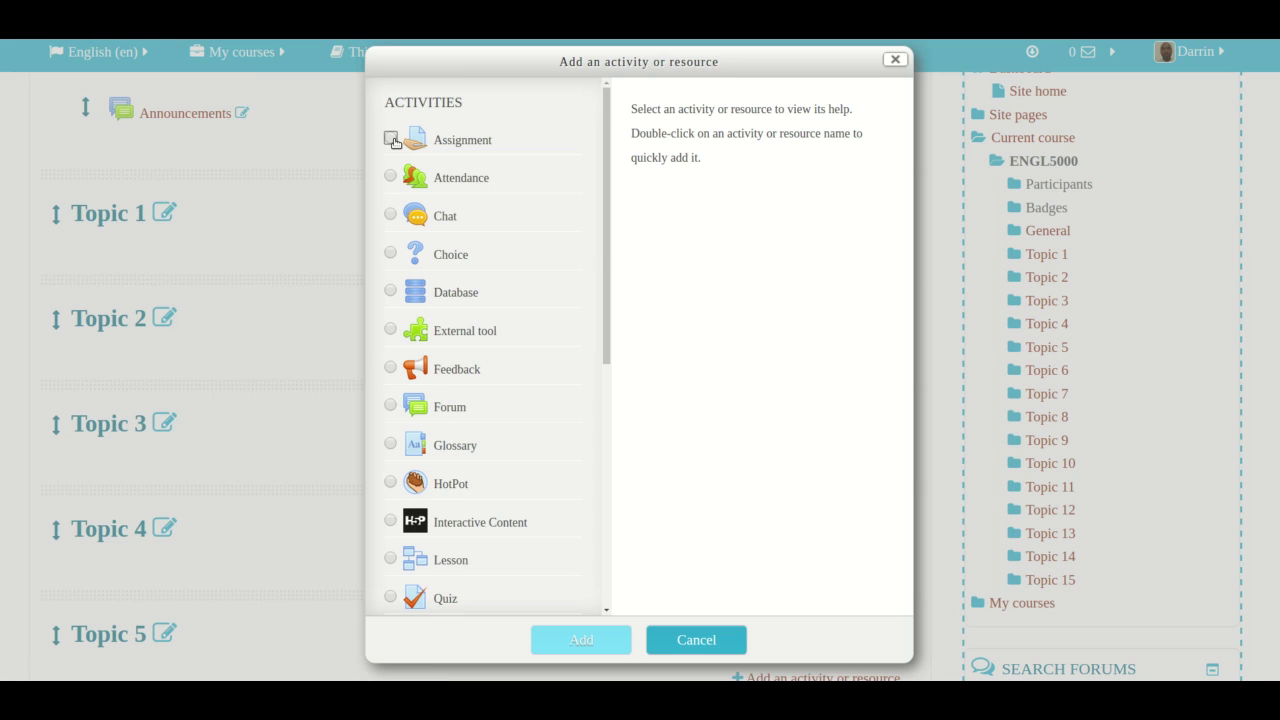
click(391, 140)
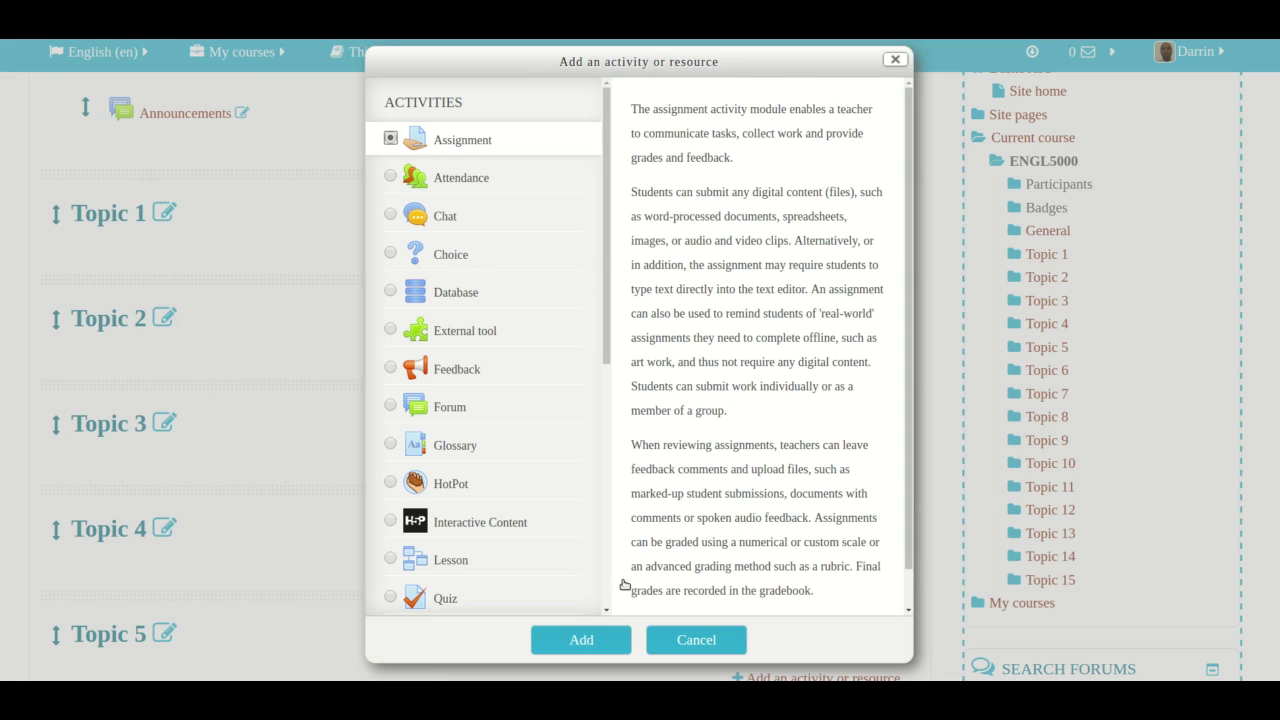
click(590, 641)
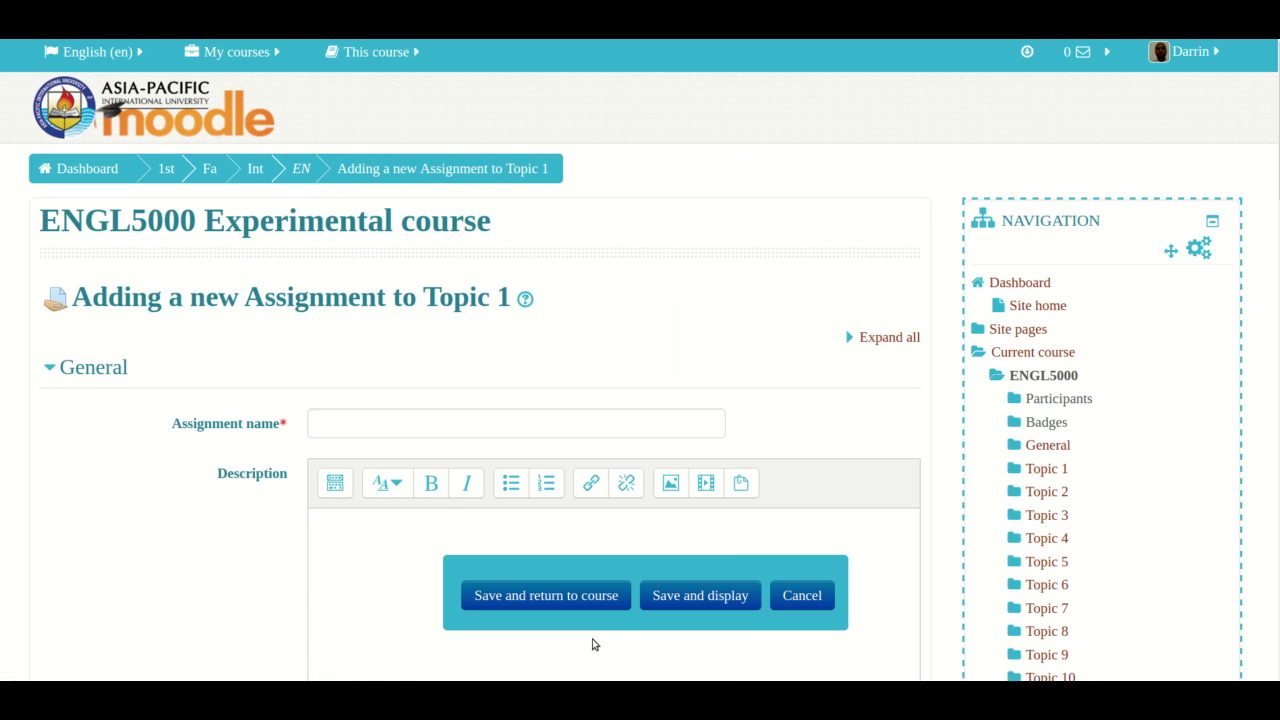
Name the assignment "Essay 1".
click(387, 432)
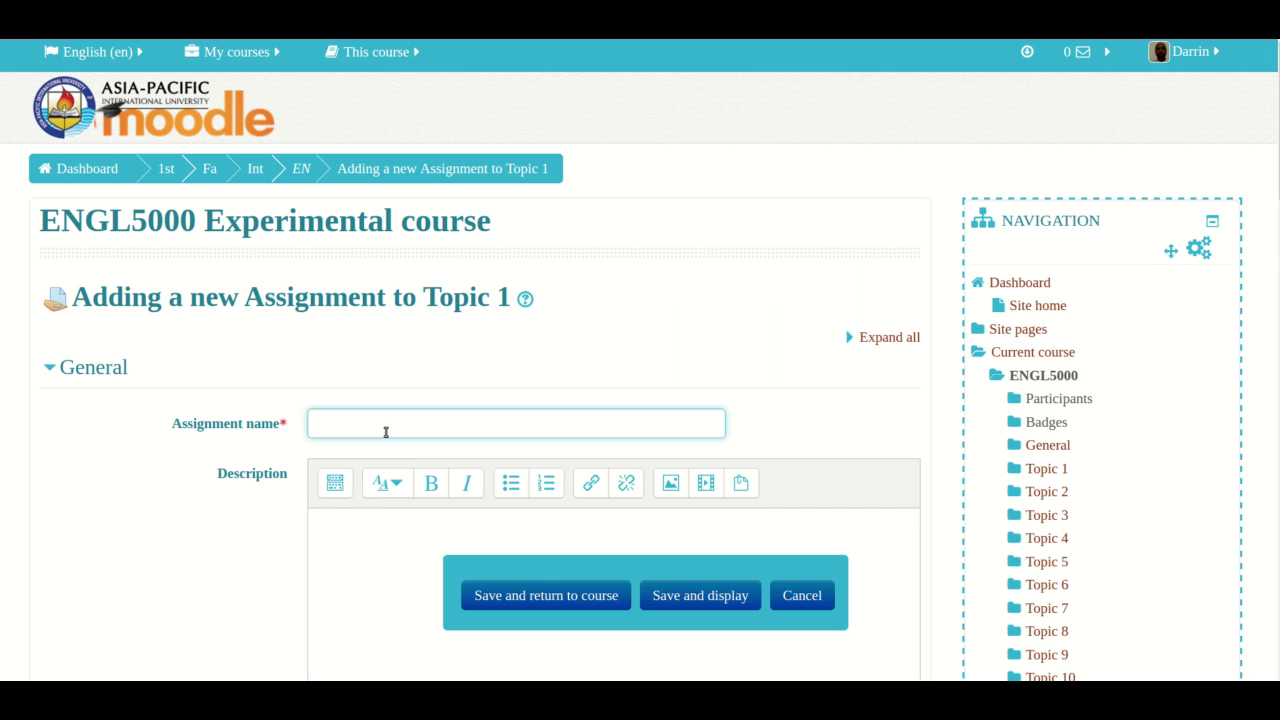
scroll(386, 432, down, 1)
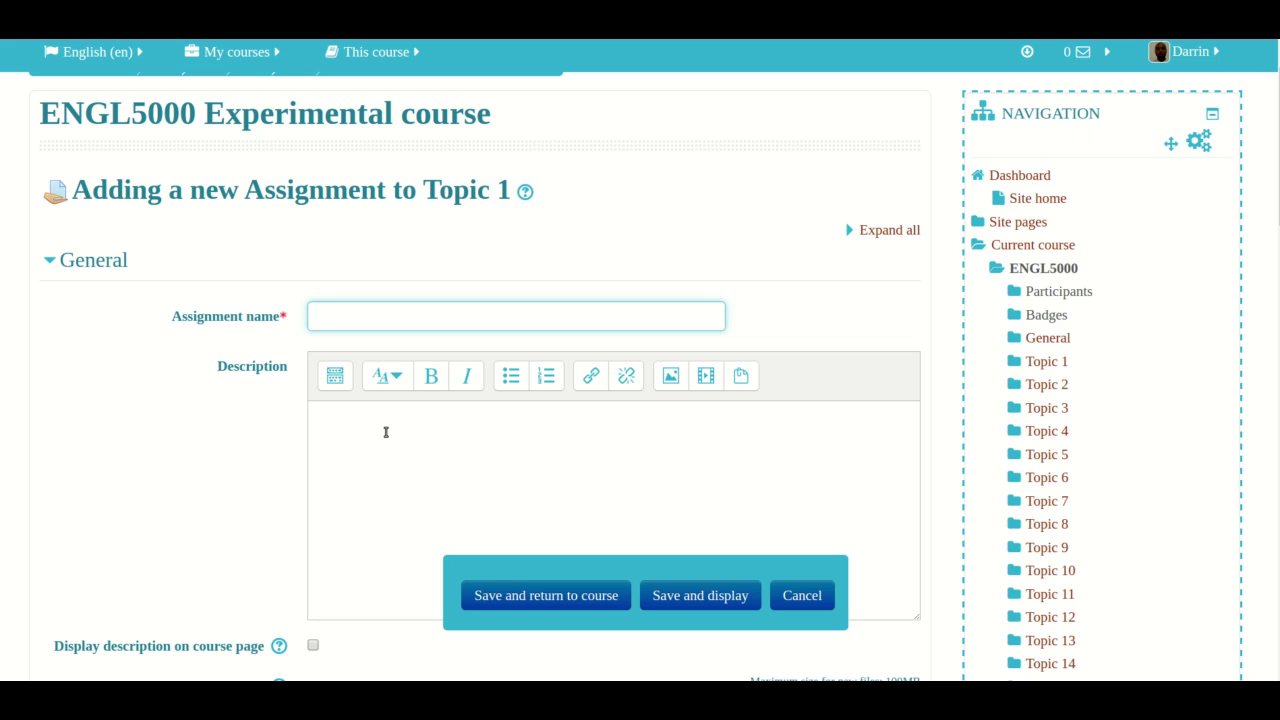
text(Essay 1)
Copy "Type your essay (800 words) and submit here" from the Word notes into the assignment's description.
click(486, 523)
key(alt+Tab)
key(alt+Tab)
key(alt+Tab)
key(alt+Tab)
key(alt+Tab)
key(alt+Tab)
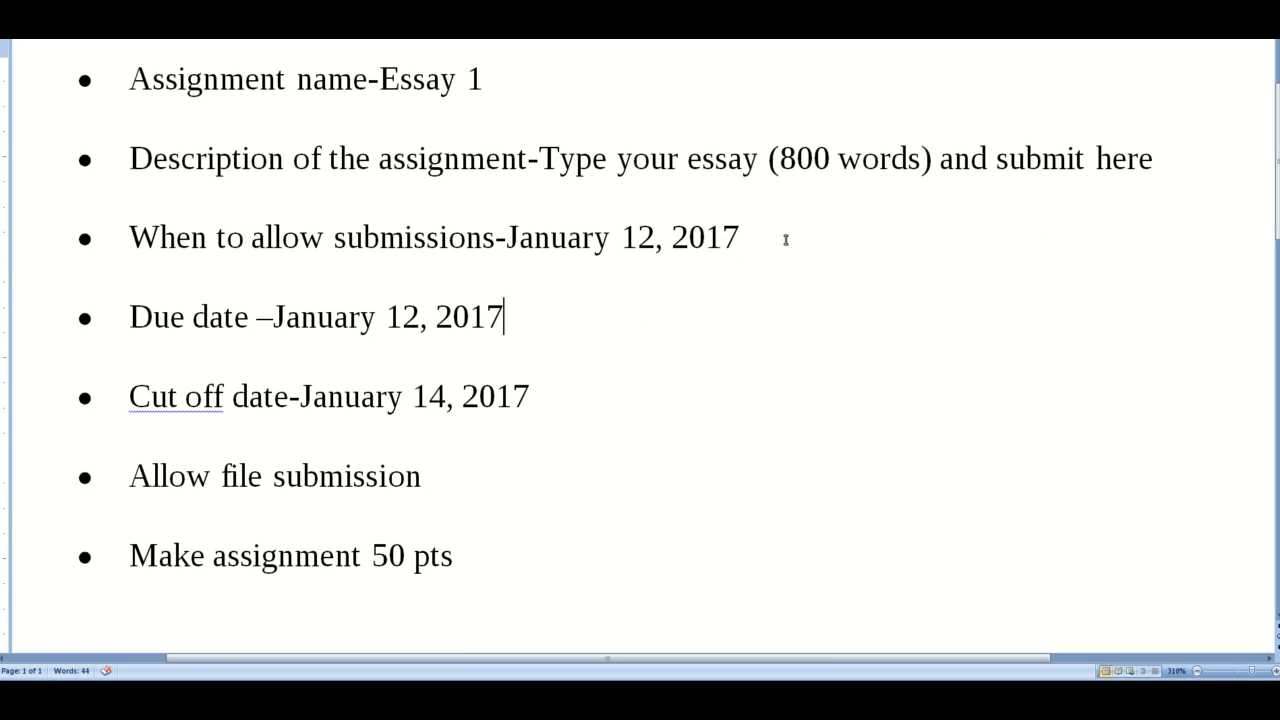
drag(1170, 153, 574, 157)
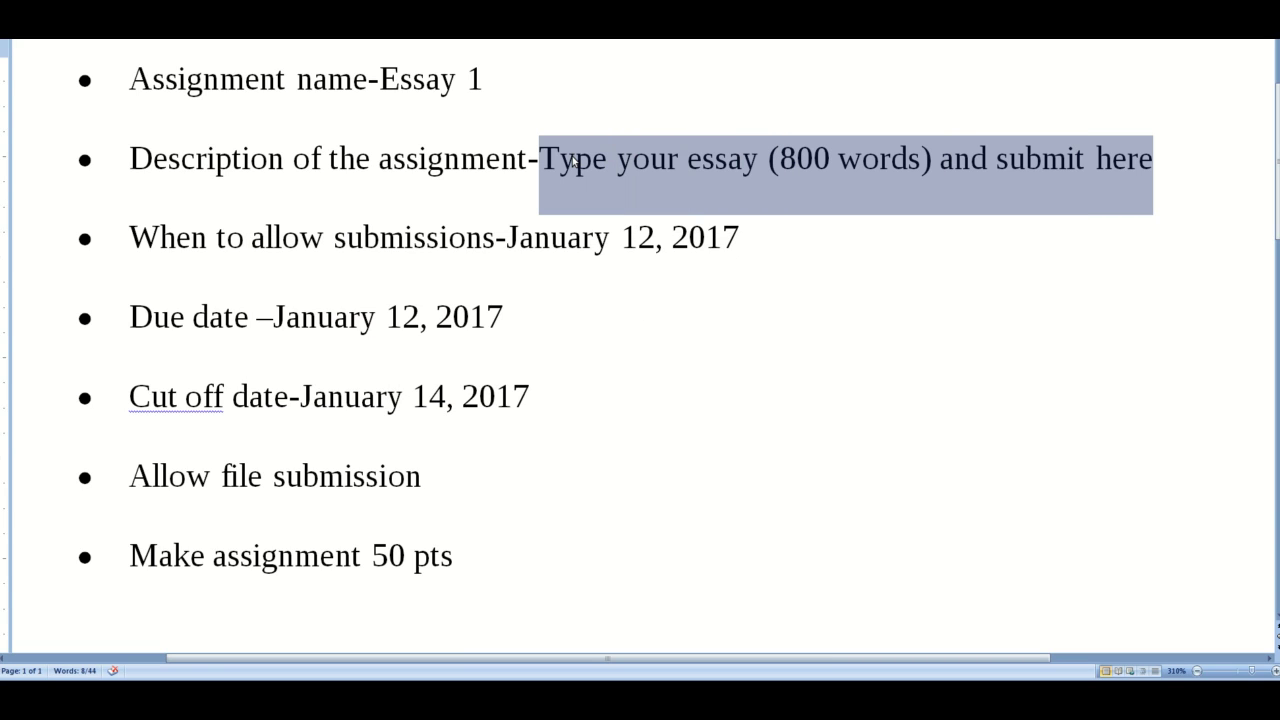
key(ctrl+c)
key(alt+Tab)
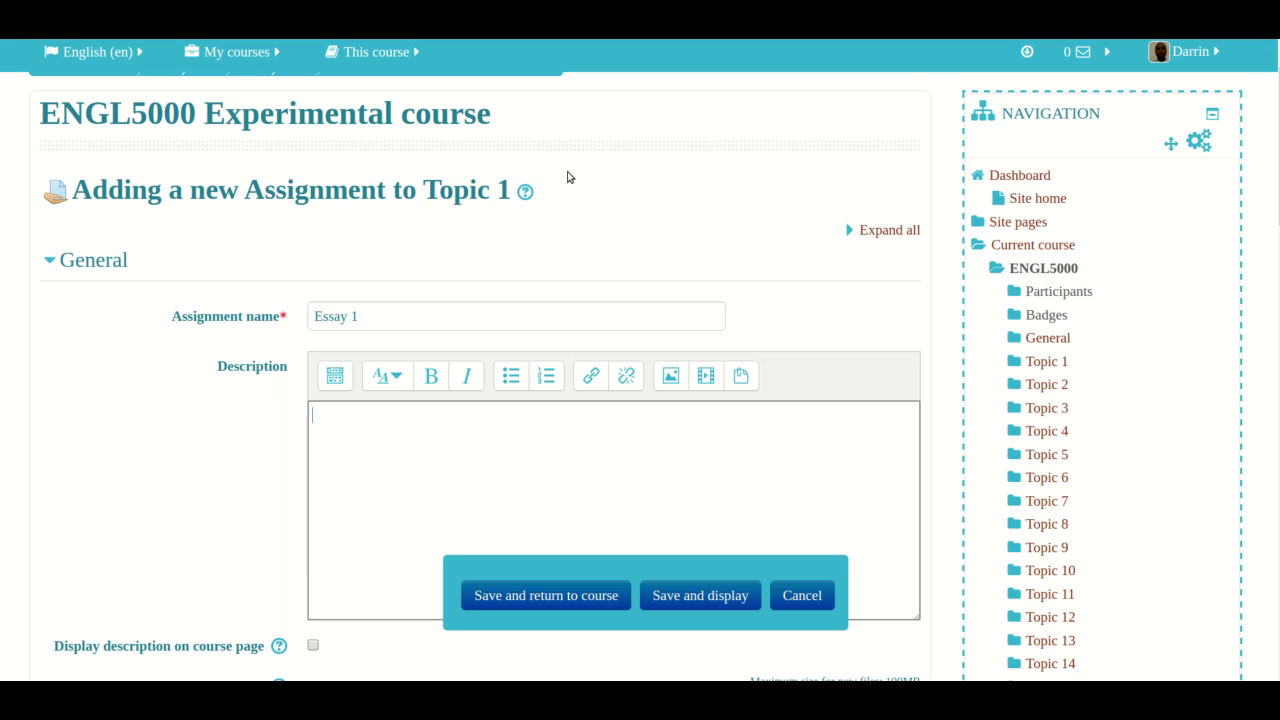
key(ctrl+v)
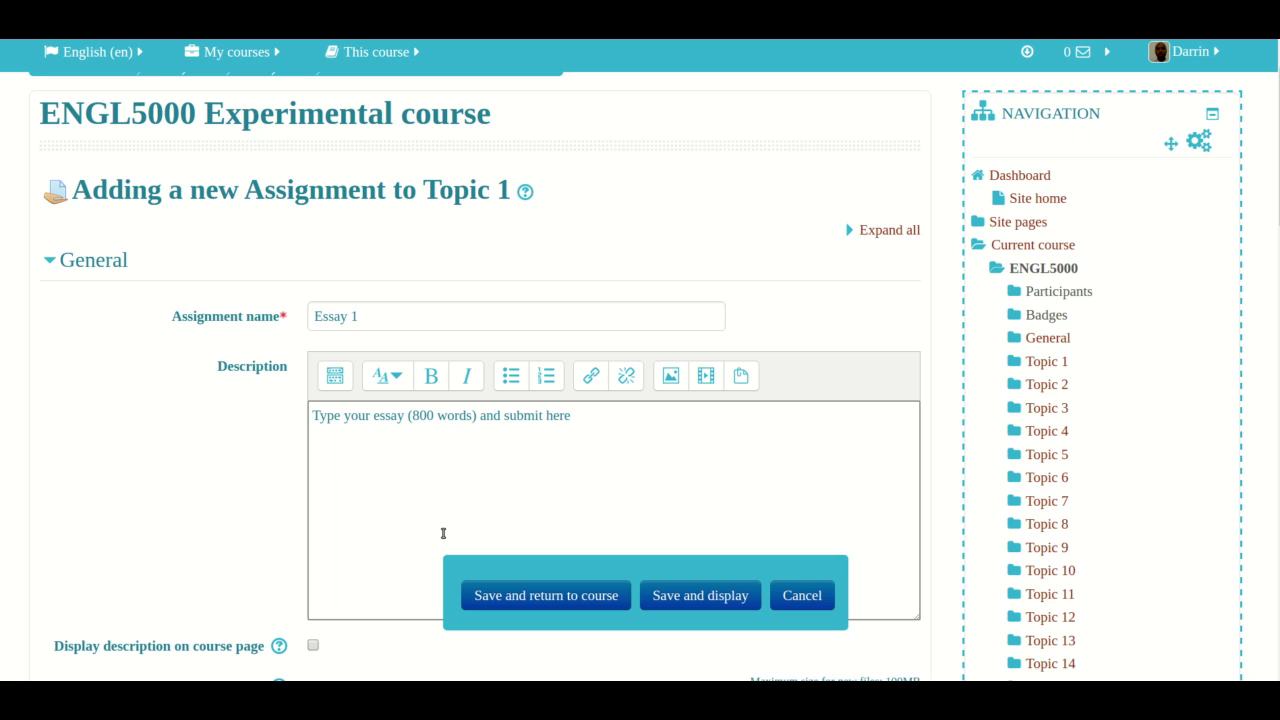
Check the availability dates in the Word notes and set submissions to be allowed from 12 January 2017.
scroll(443, 533, down, 5)
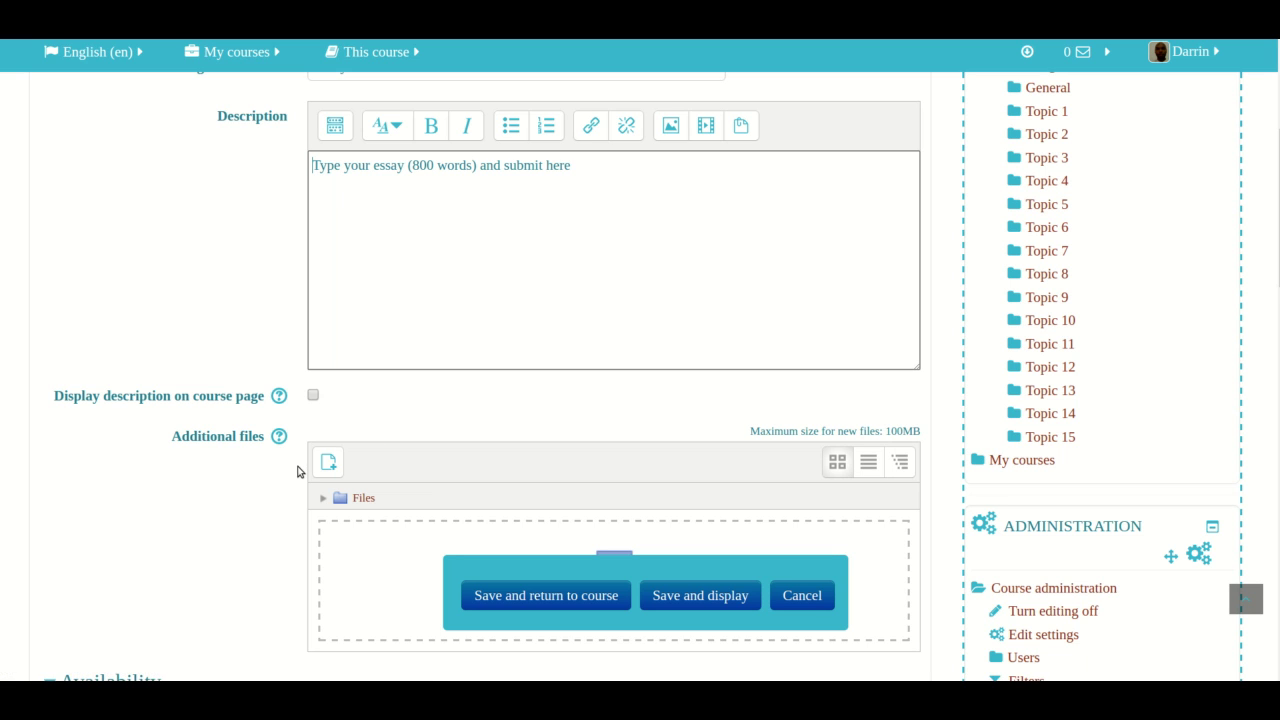
scroll(281, 504, down, 3)
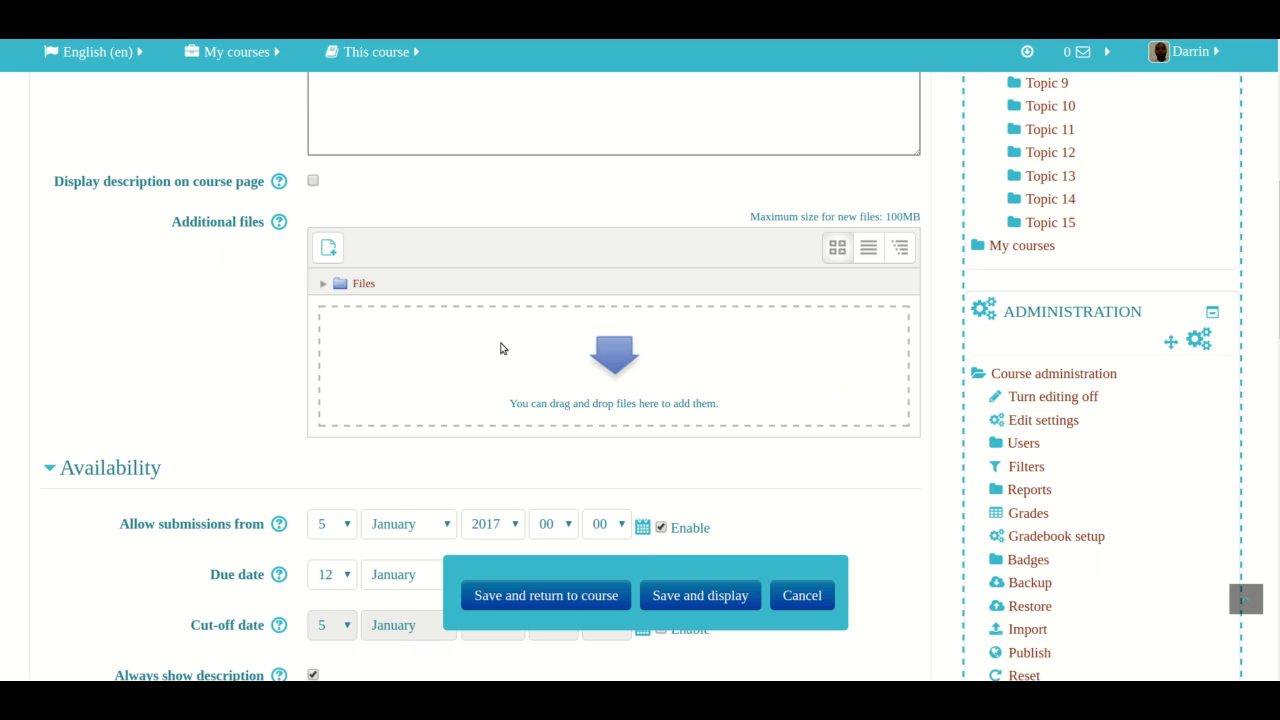
key(alt+Tab)
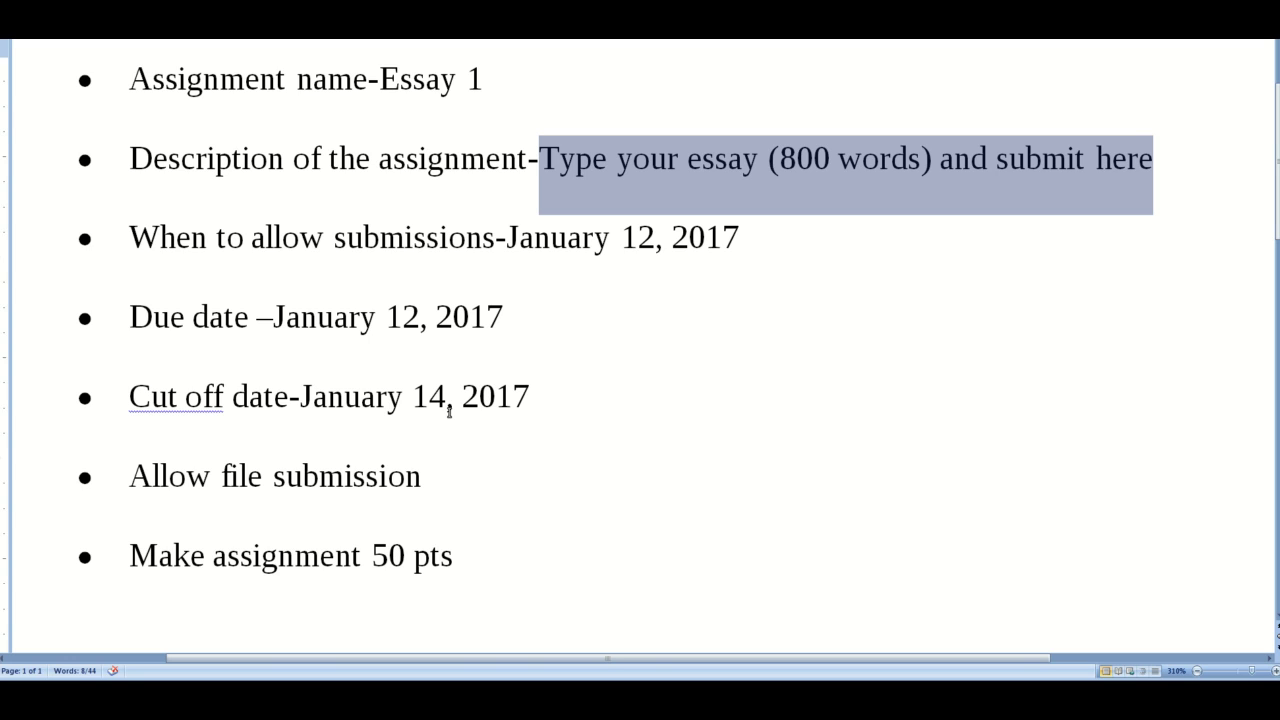
key(alt+Tab)
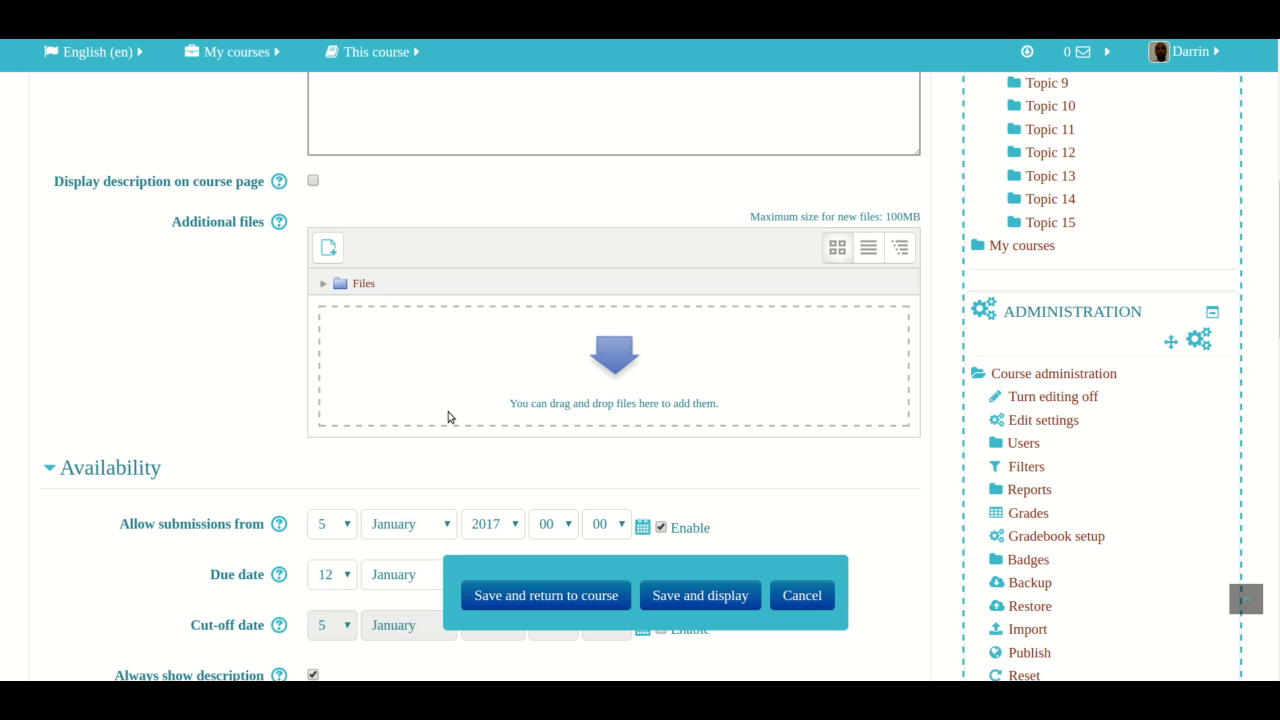
scroll(448, 417, down, 3)
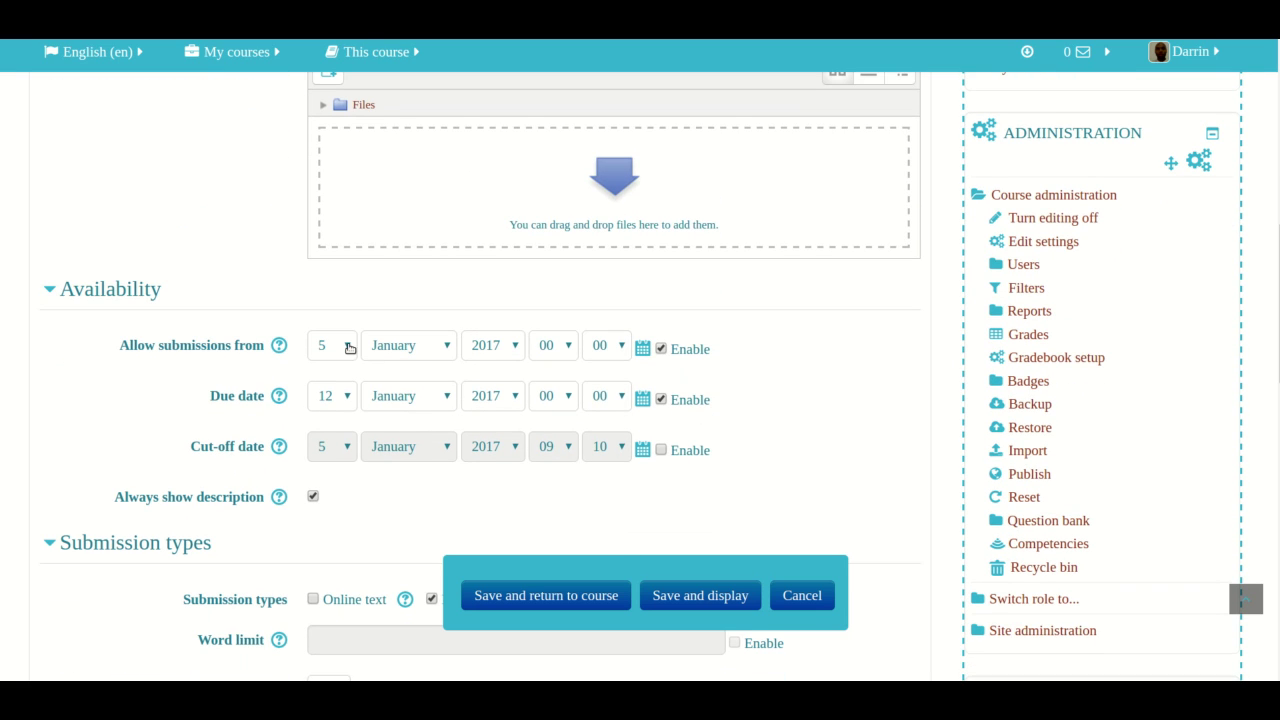
click(349, 347)
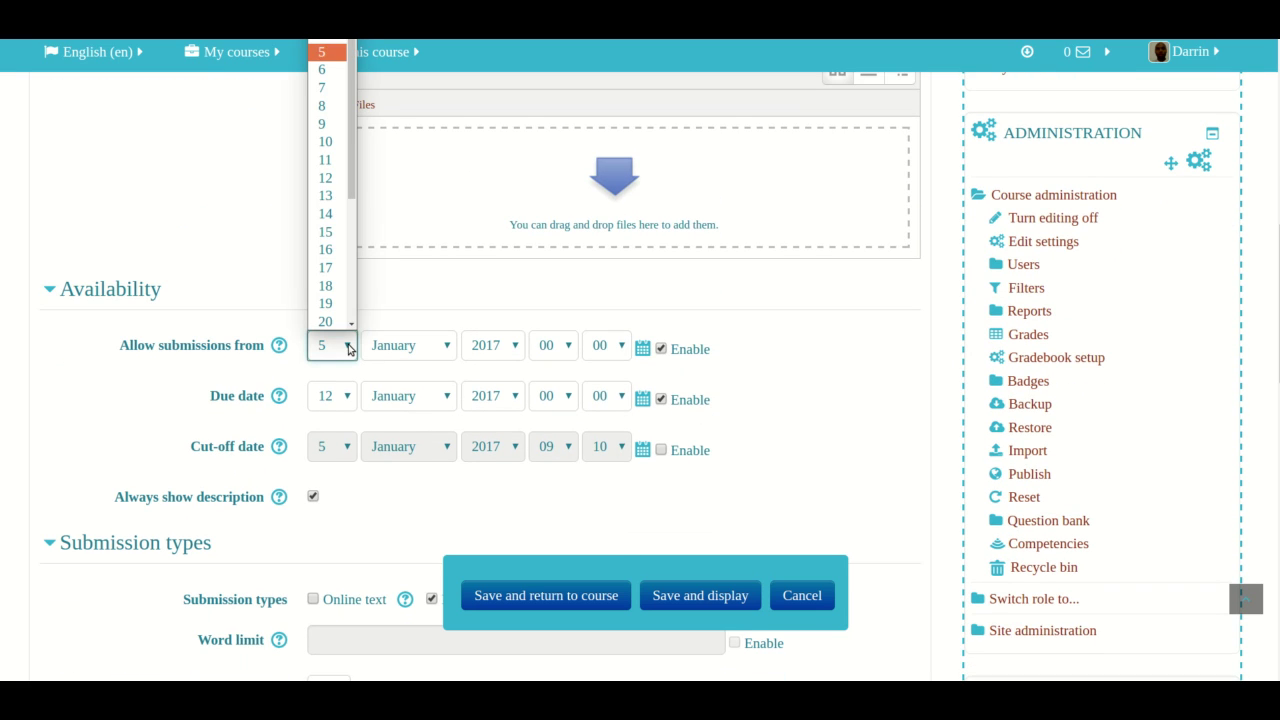
click(331, 178)
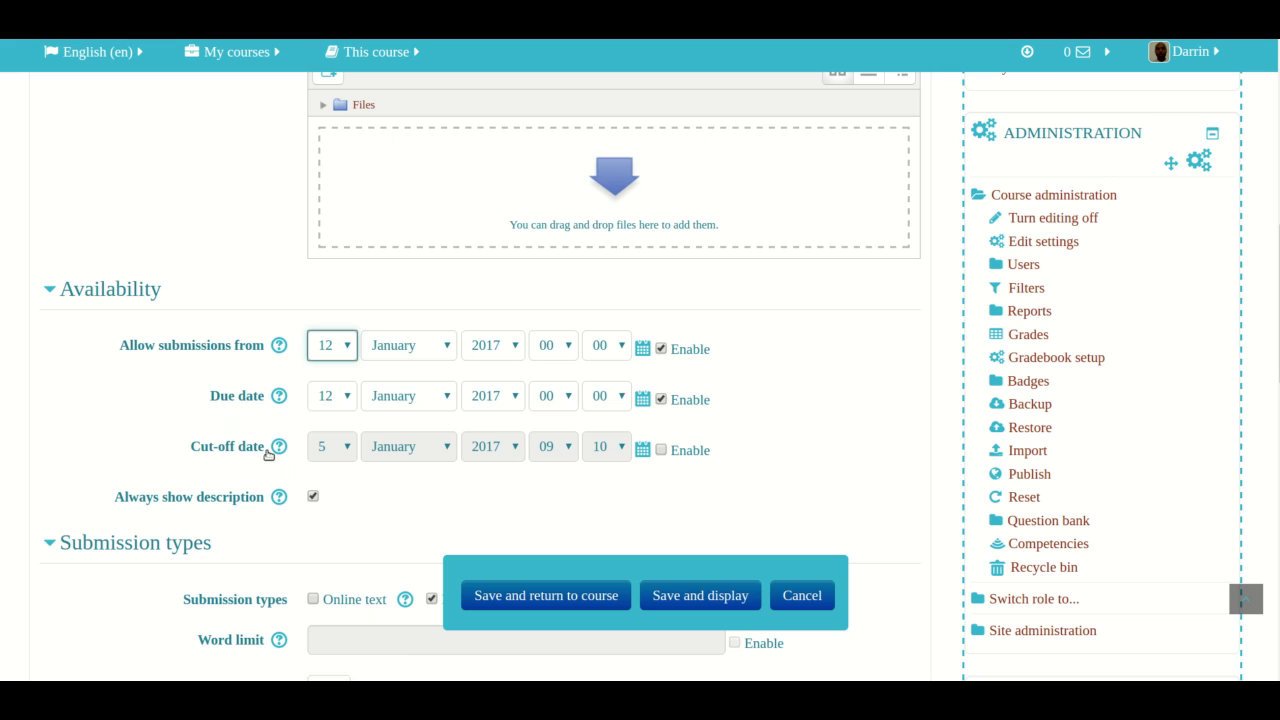
Enable the cut-off date and set it to 14 January 2017.
click(661, 450)
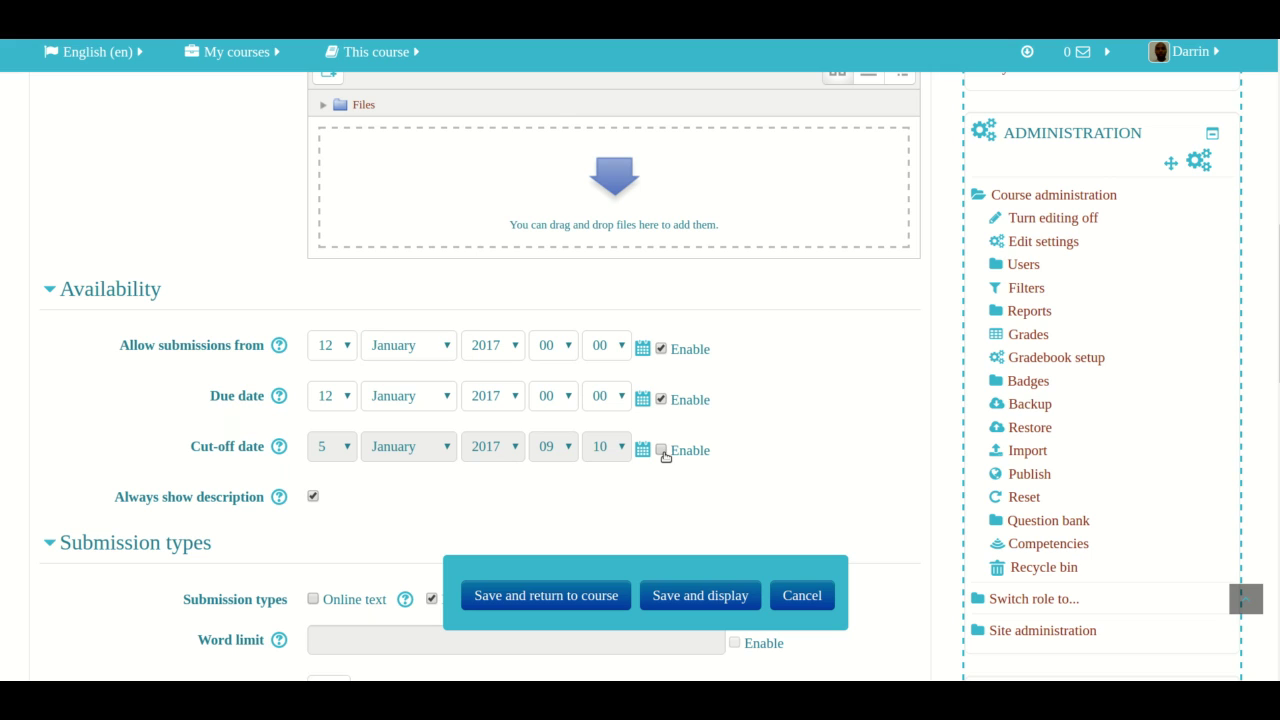
click(343, 446)
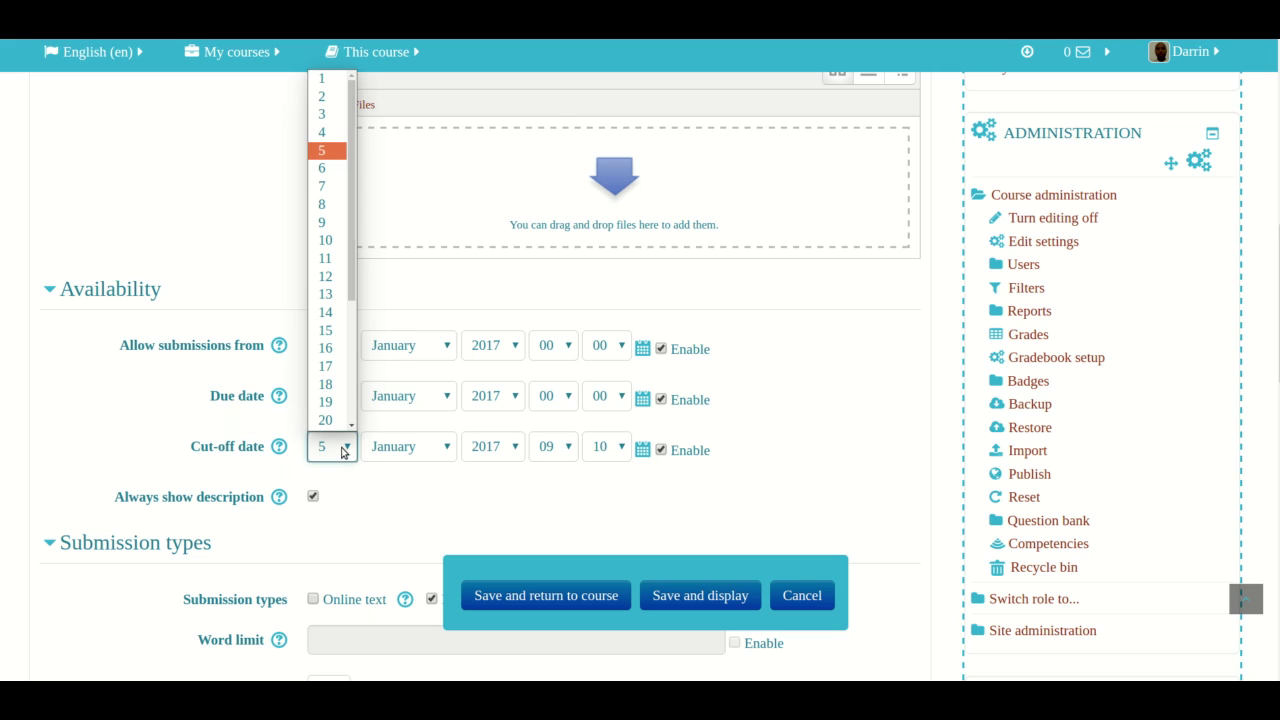
click(322, 313)
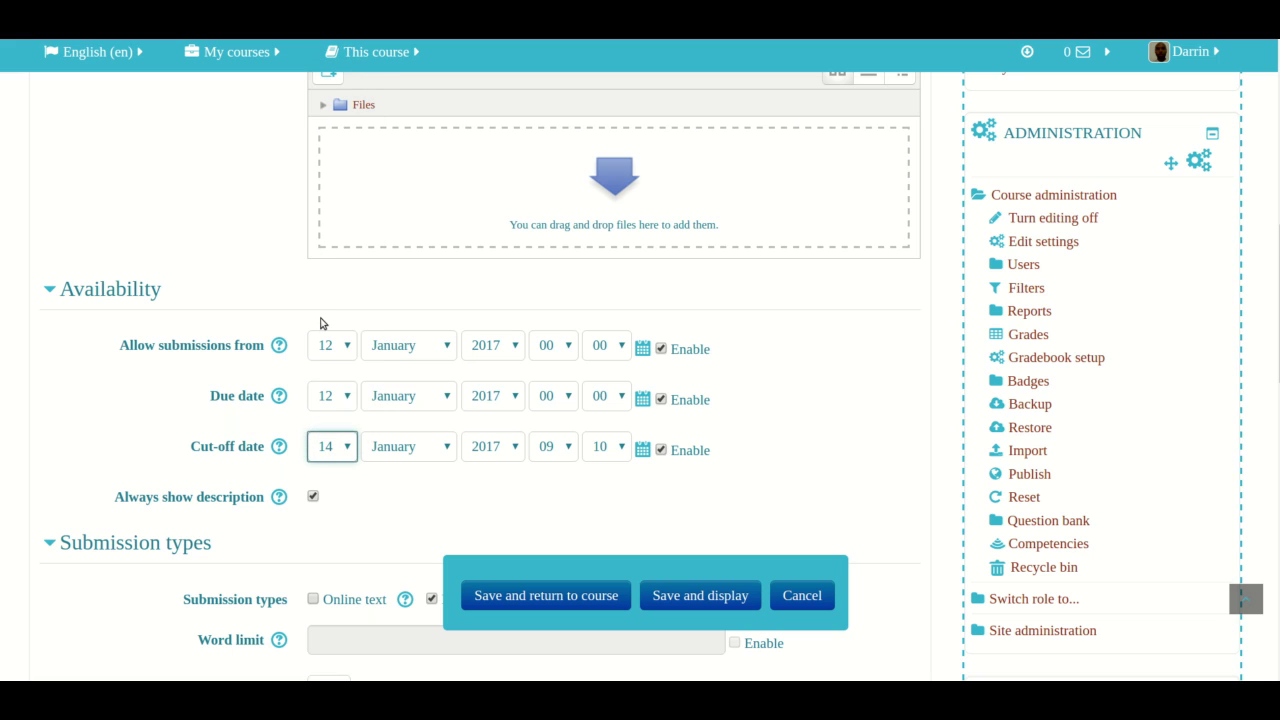
Compare the submission types with the Word notes and examine the Feedback types, Submission settings and Group submission settings sections.
scroll(321, 326, down, 4)
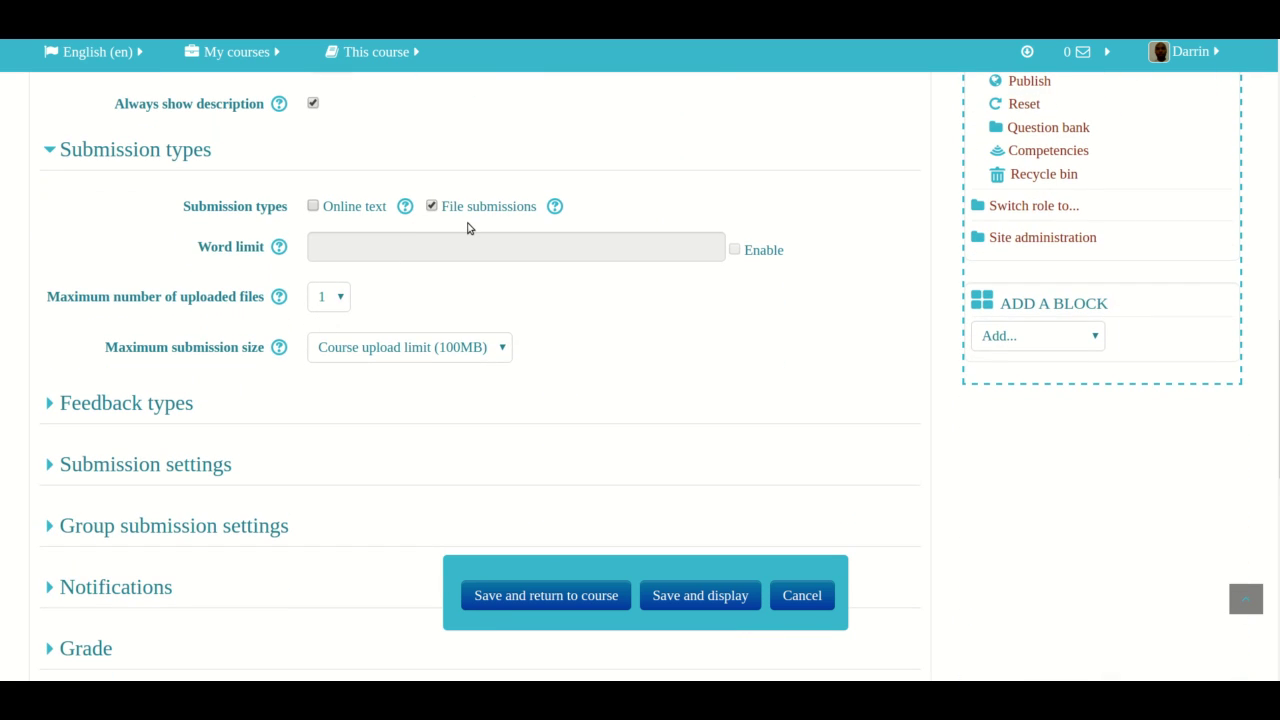
key(alt+Tab)
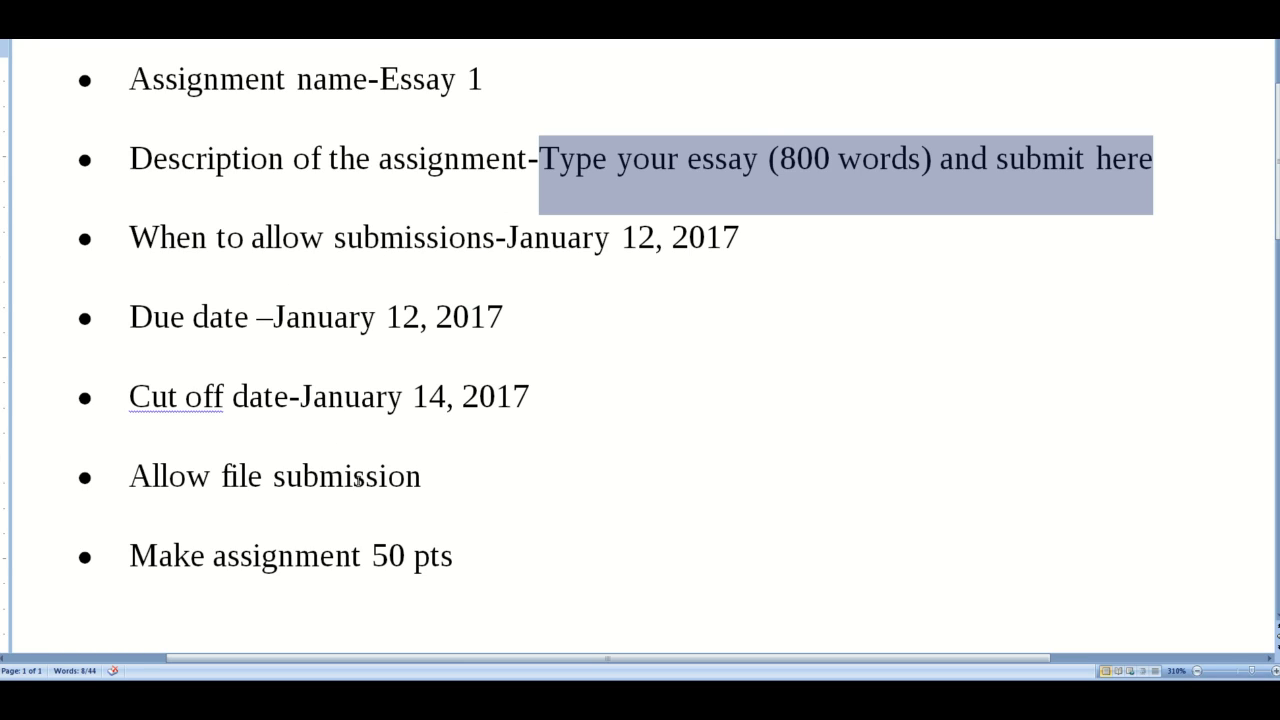
key(alt+Tab)
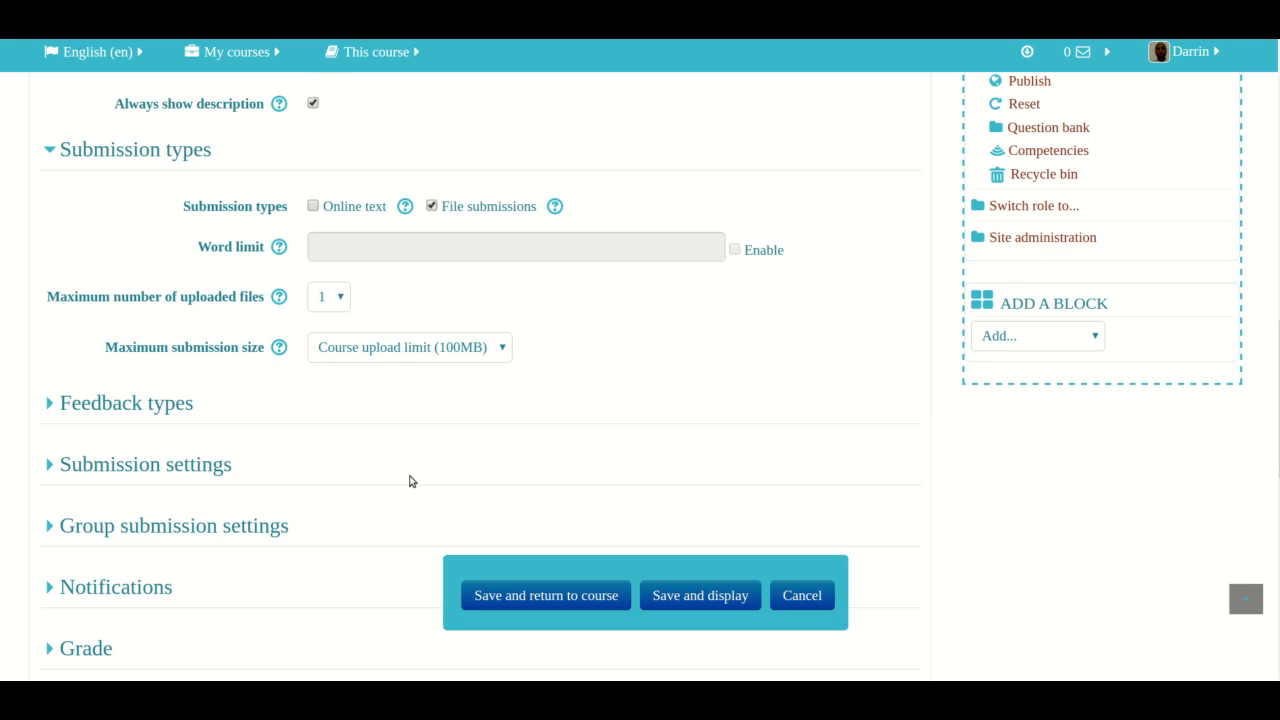
scroll(409, 481, down, 1)
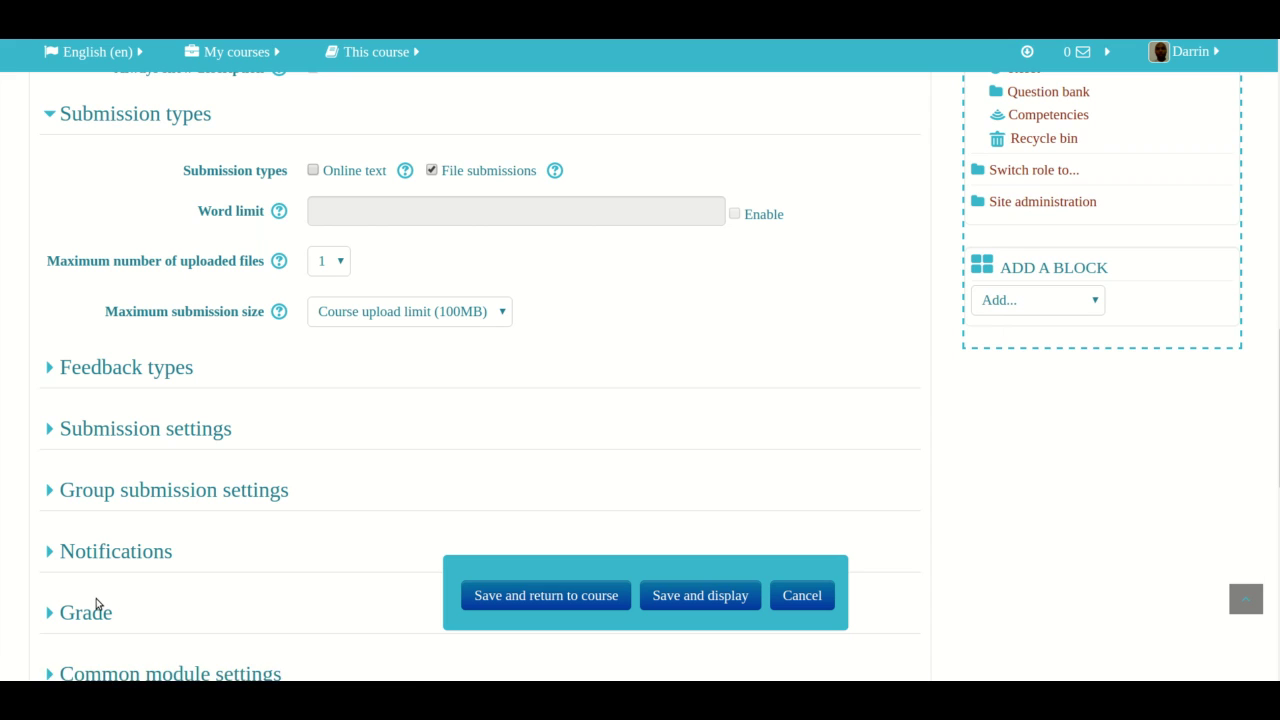
scroll(99, 612, down, 3)
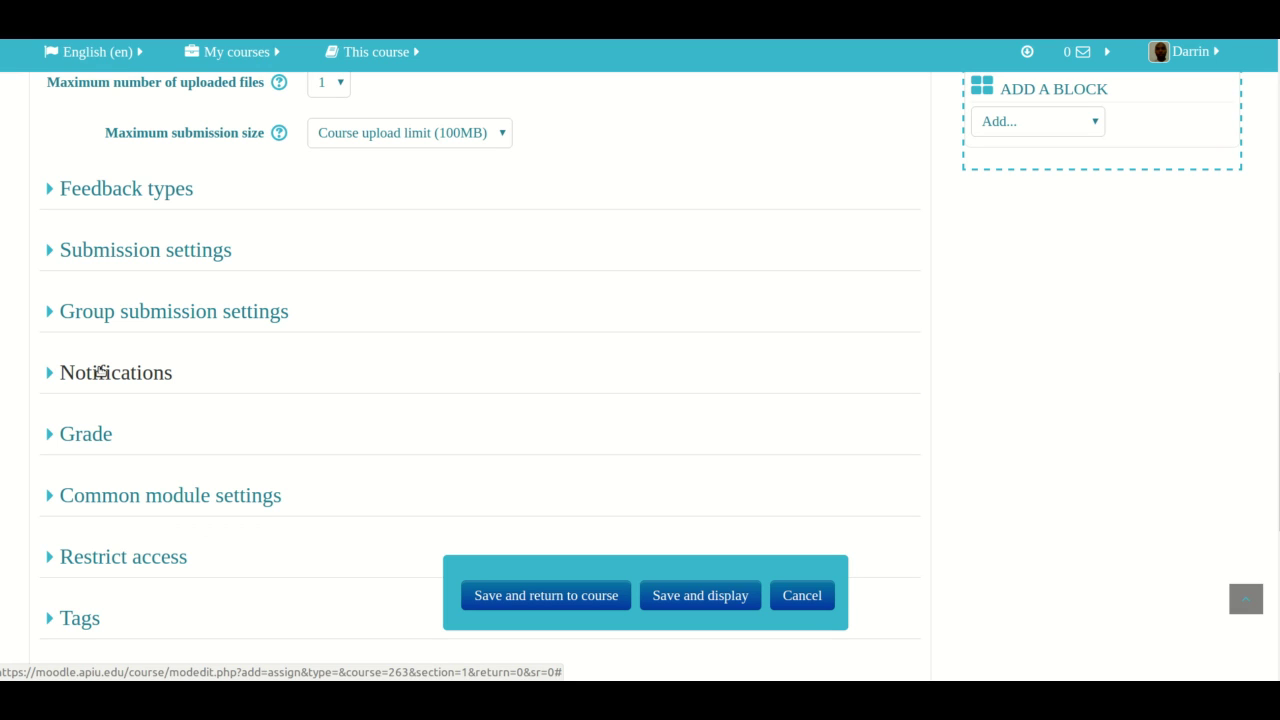
click(117, 191)
click(118, 193)
click(120, 249)
click(120, 249)
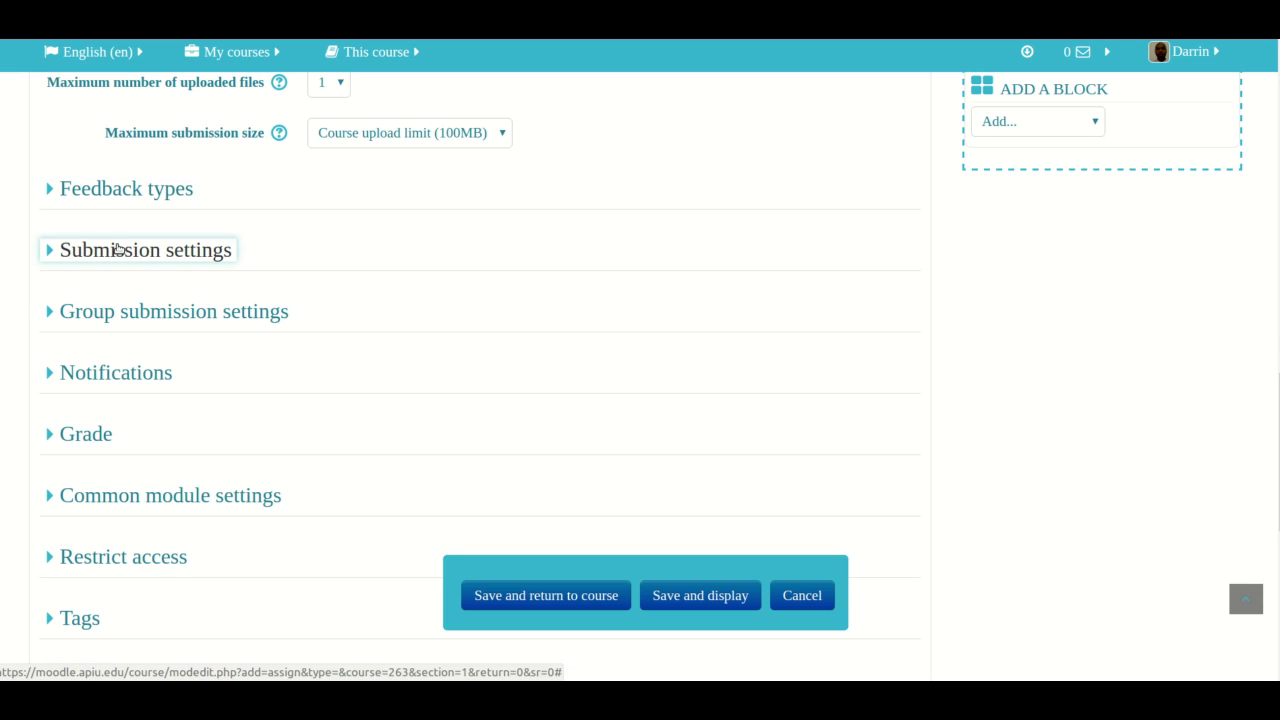
click(122, 310)
click(123, 314)
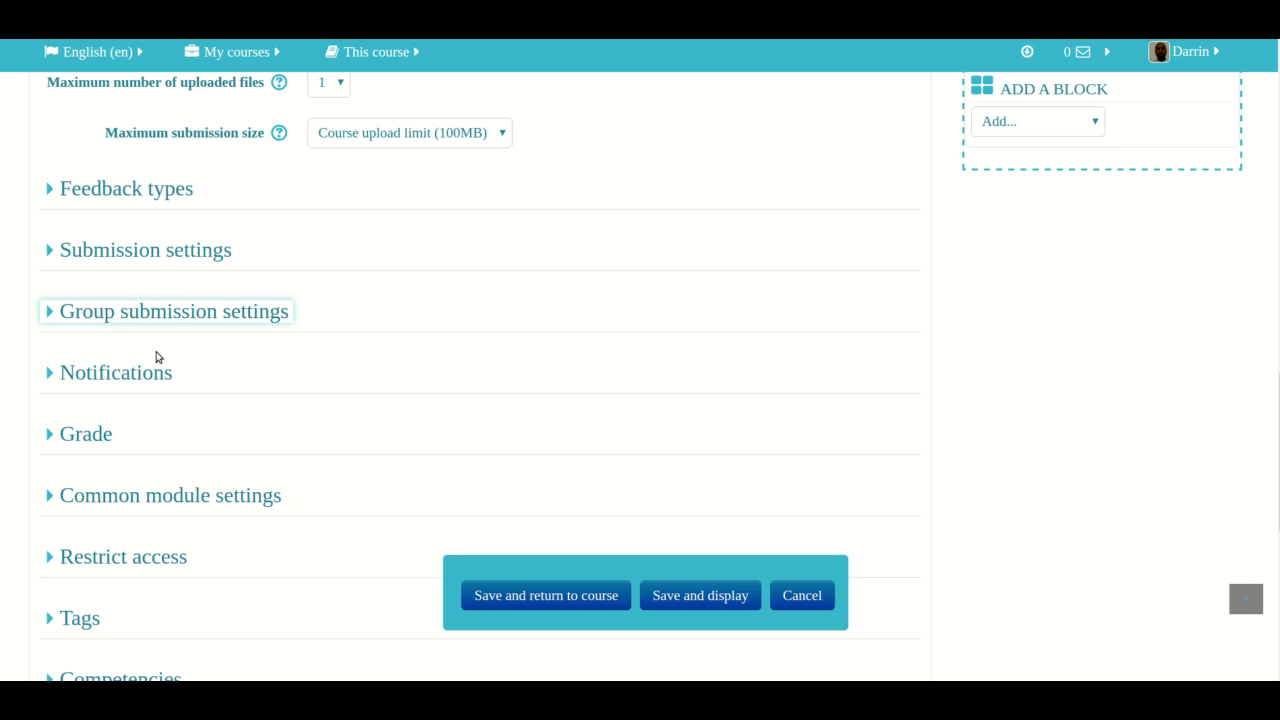
Look up the points in the Word notes, set the maximum grade to 50, and save and display the assignment.
key(alt+Tab)
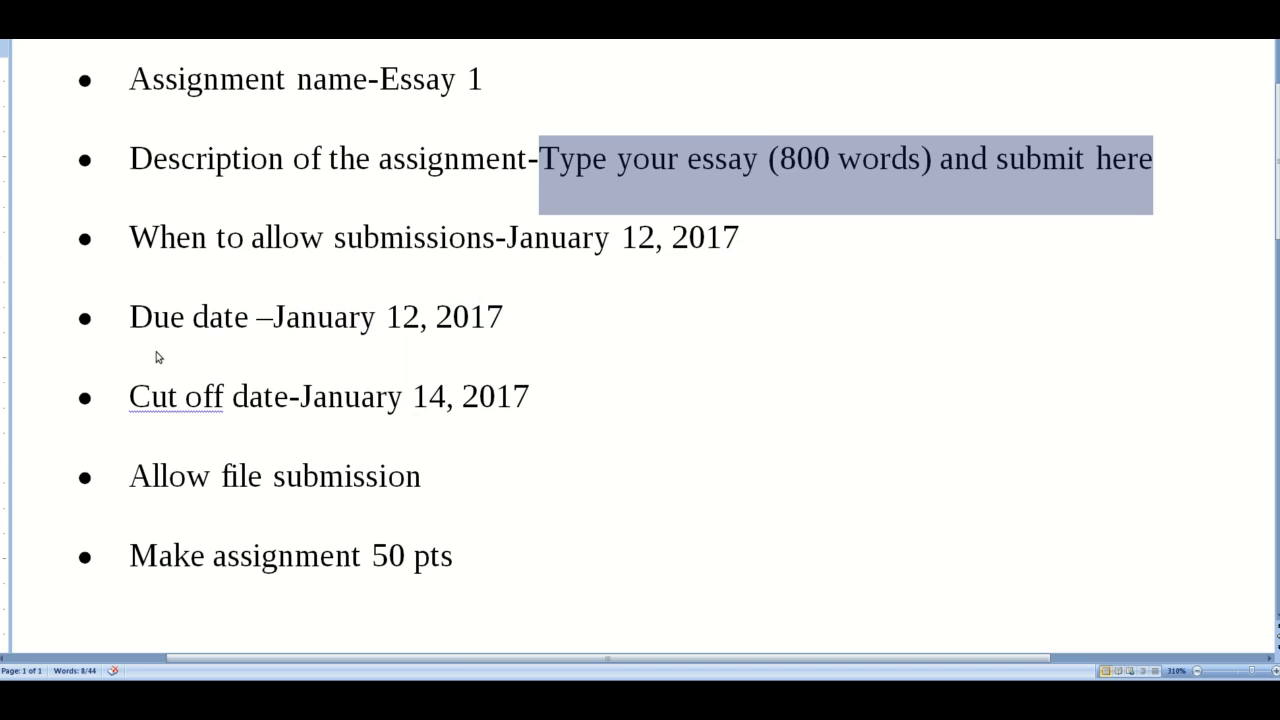
key(alt+Tab)
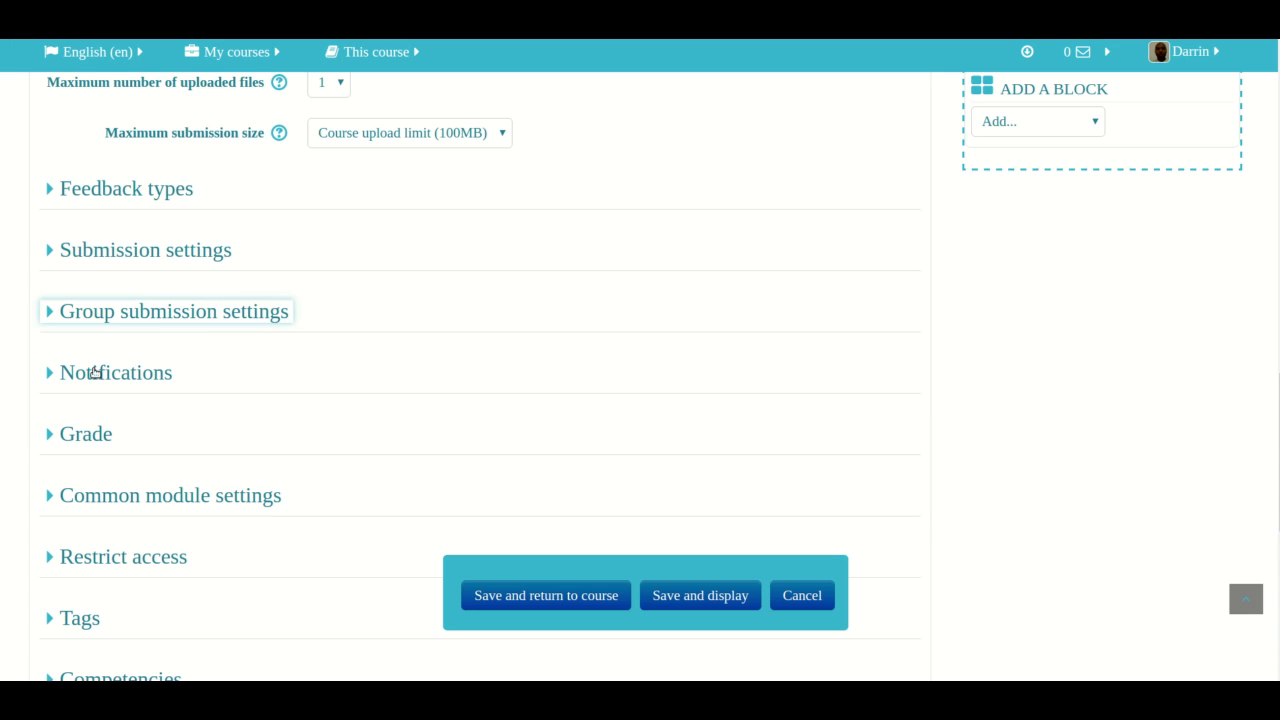
click(66, 434)
scroll(215, 432, down, 3)
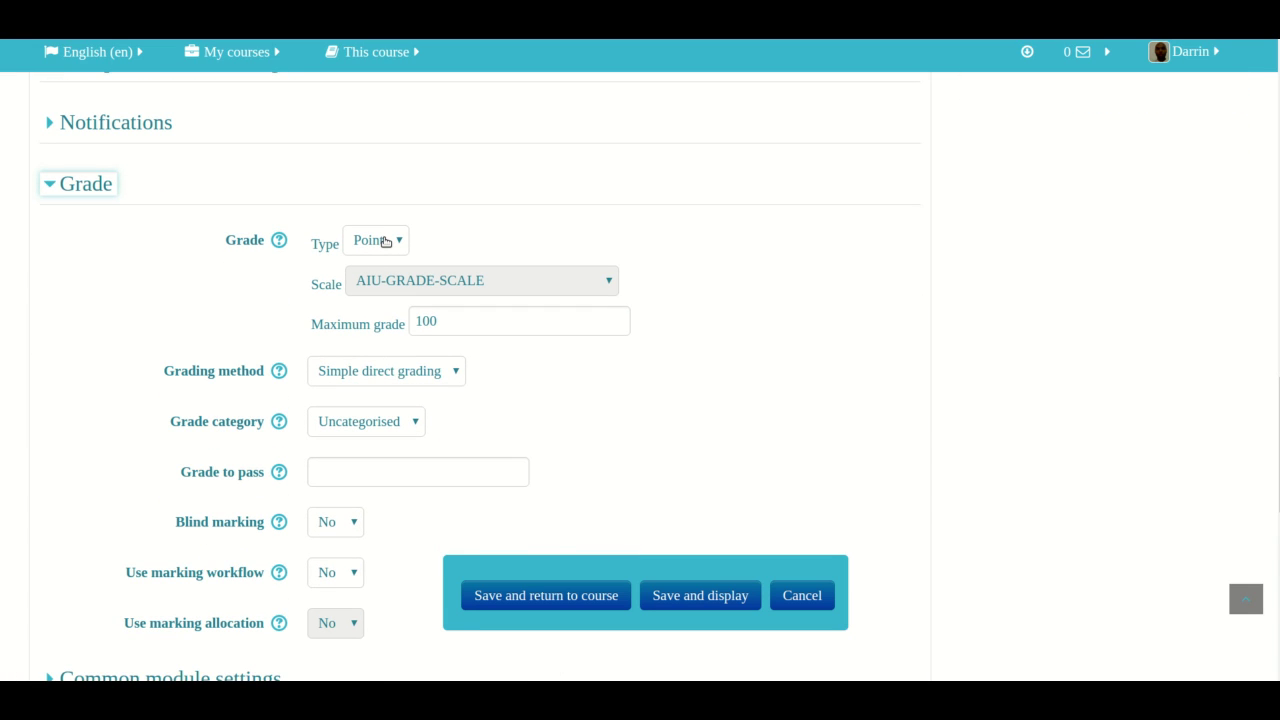
double_click(453, 325)
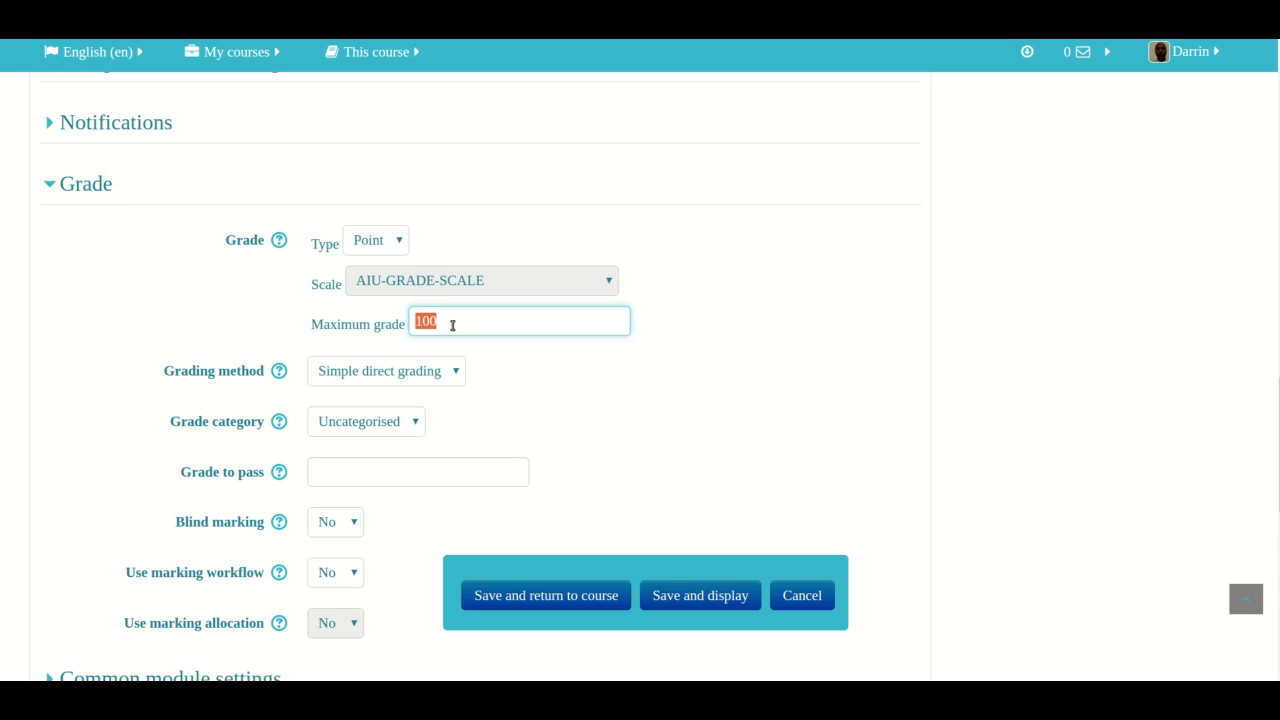
text(50)
scroll(195, 419, down, 4)
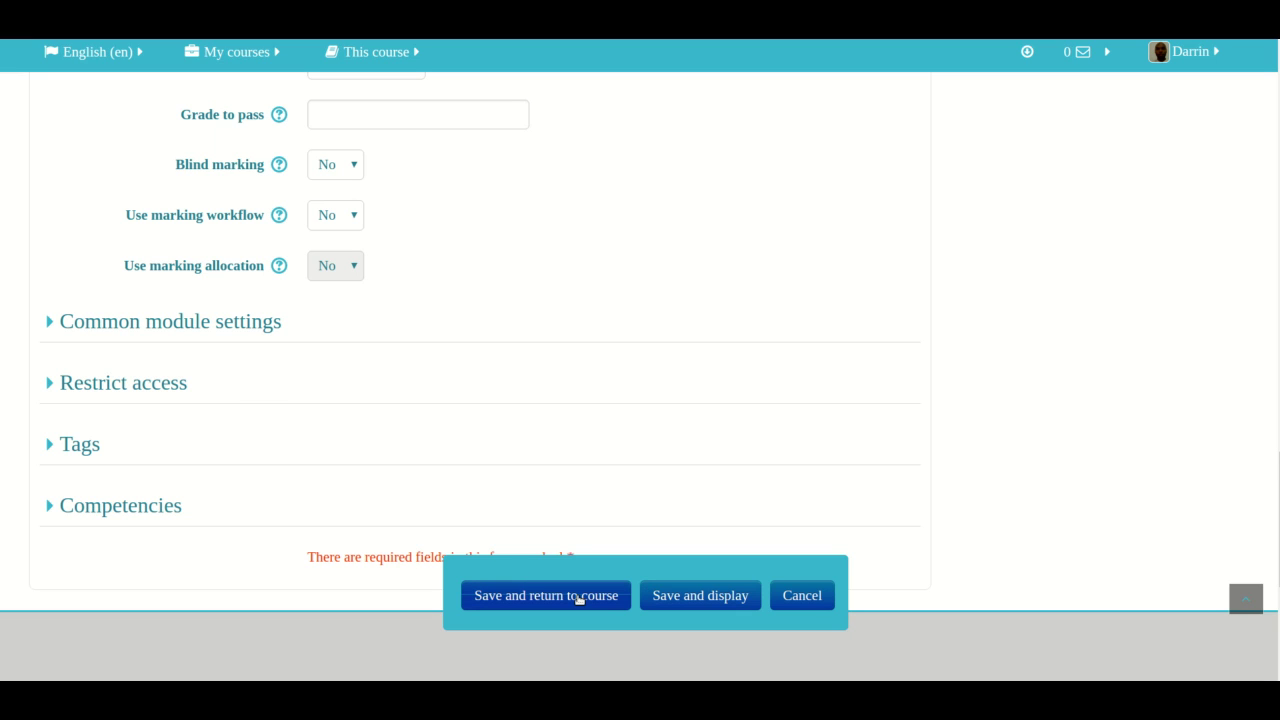
click(695, 596)
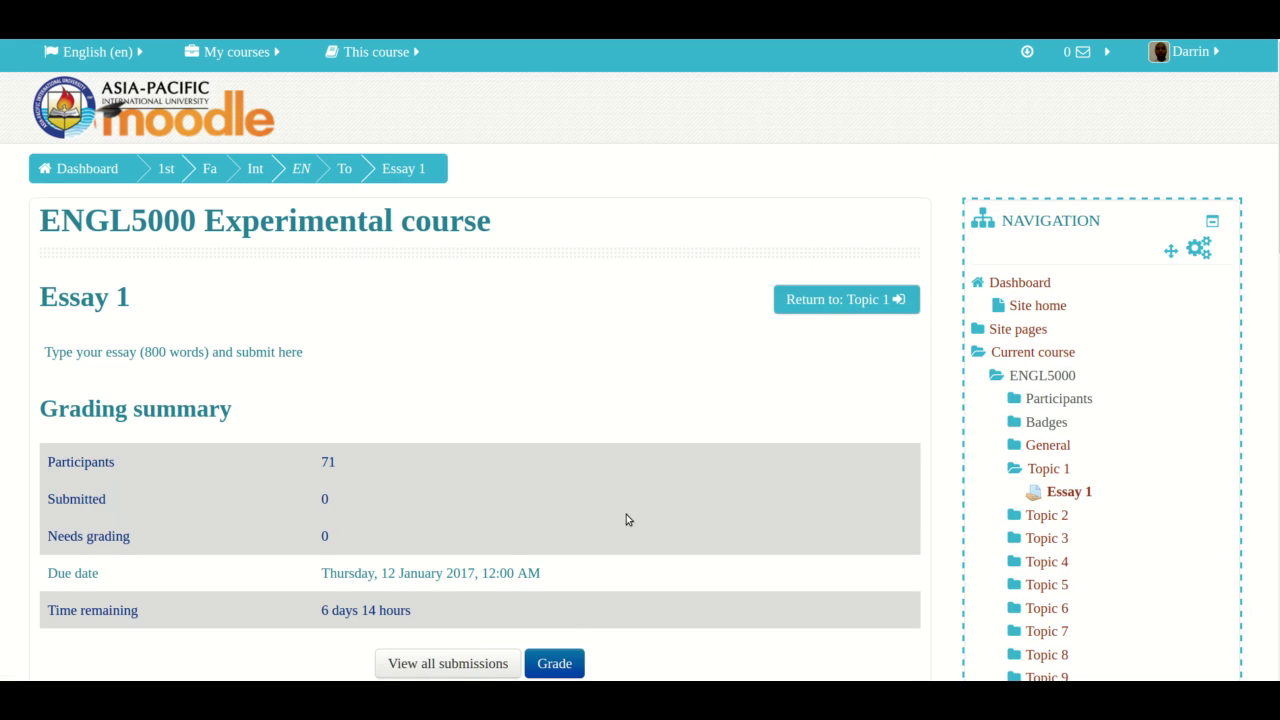
Review the saved Essay 1 page's title, description, due date and time remaining, and switch to the Word notes.
scroll(626, 519, down, 3)
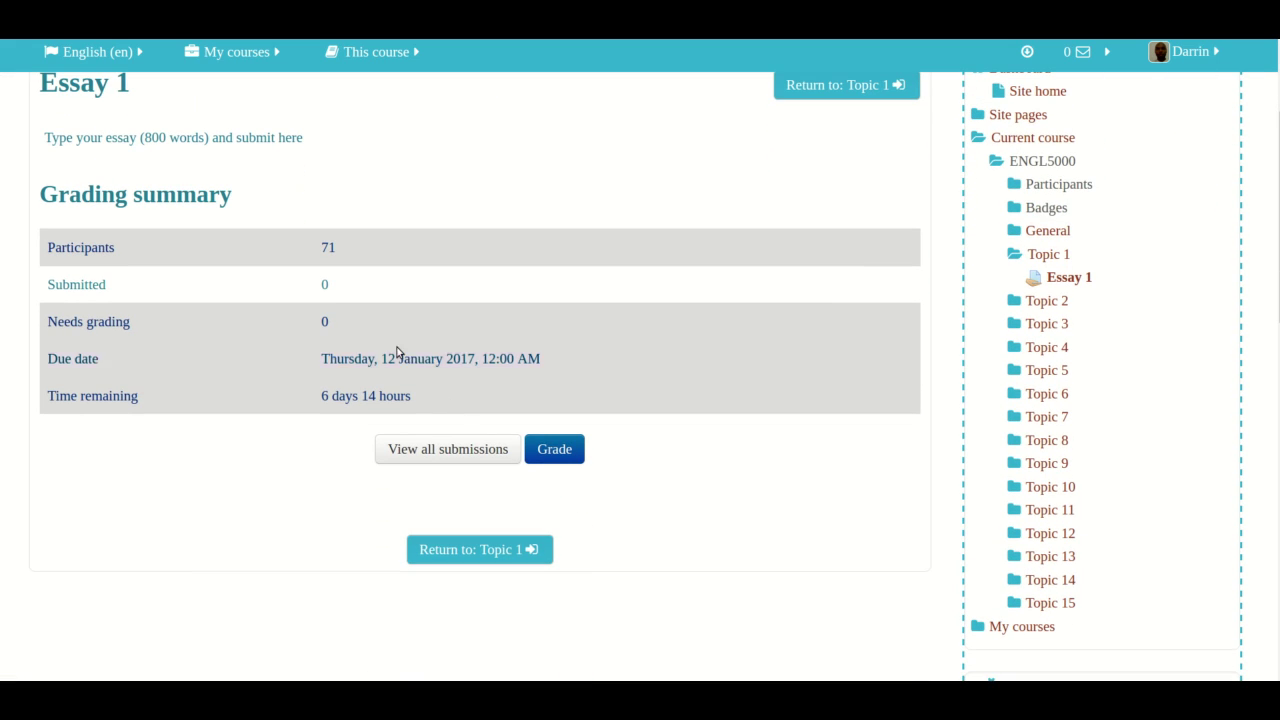
scroll(277, 309, up, 1)
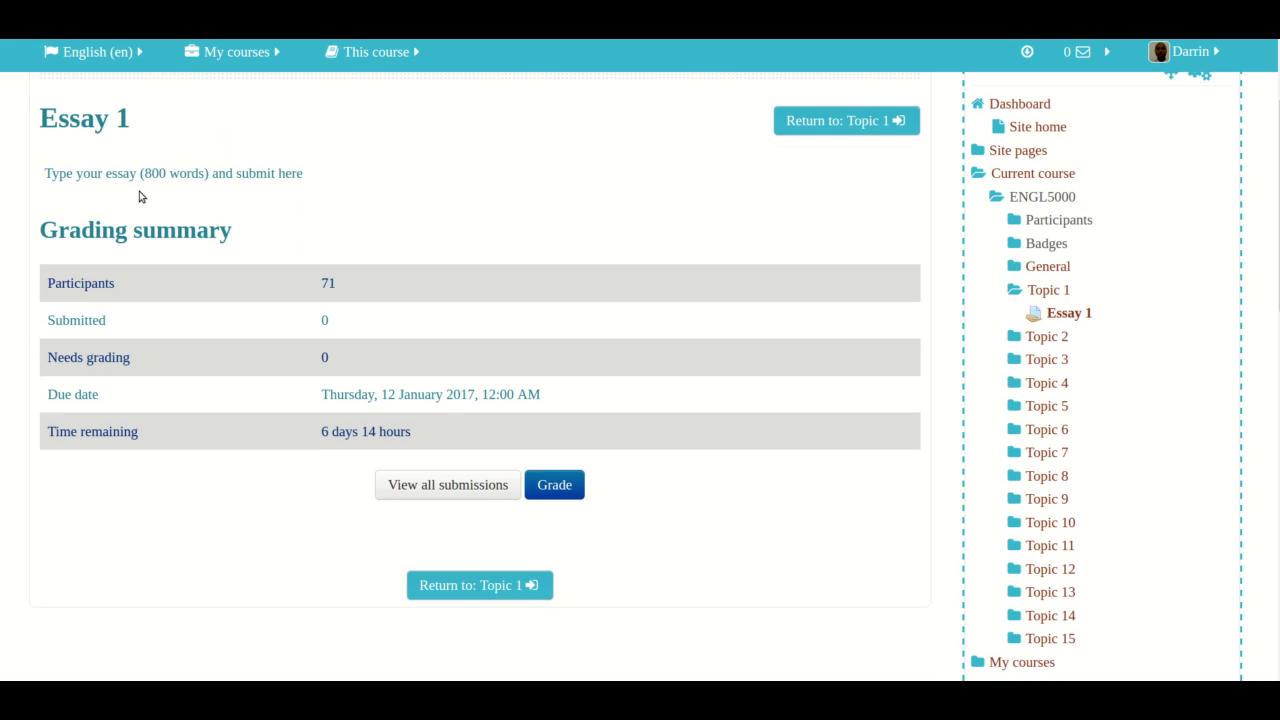
scroll(176, 174, up, 1)
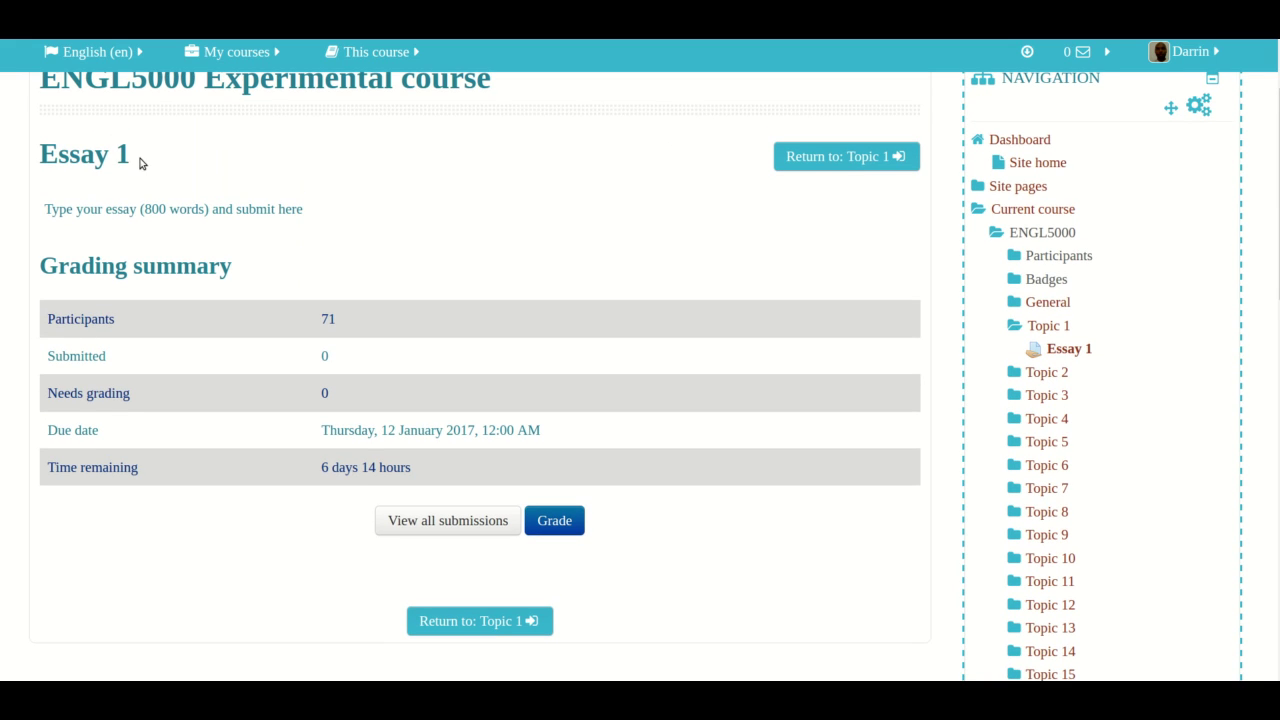
drag(140, 158, 45, 155)
click(308, 202)
drag(335, 221, 53, 208)
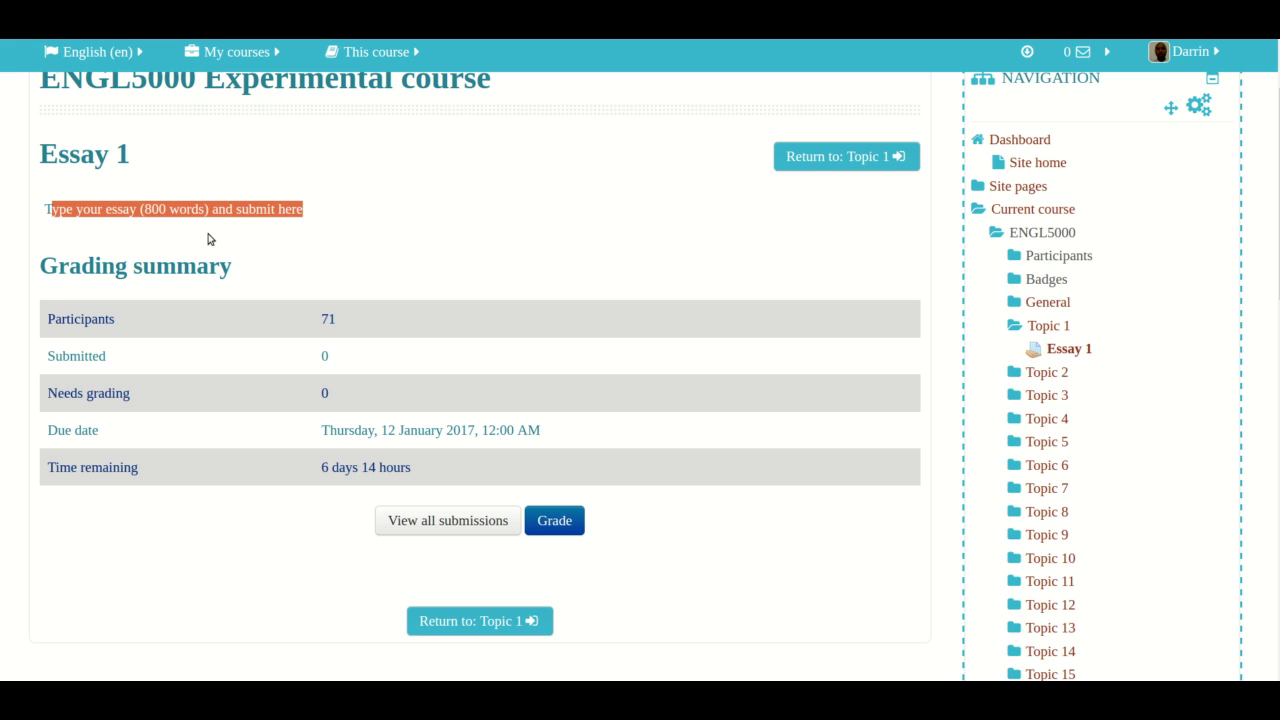
scroll(416, 260, down, 2)
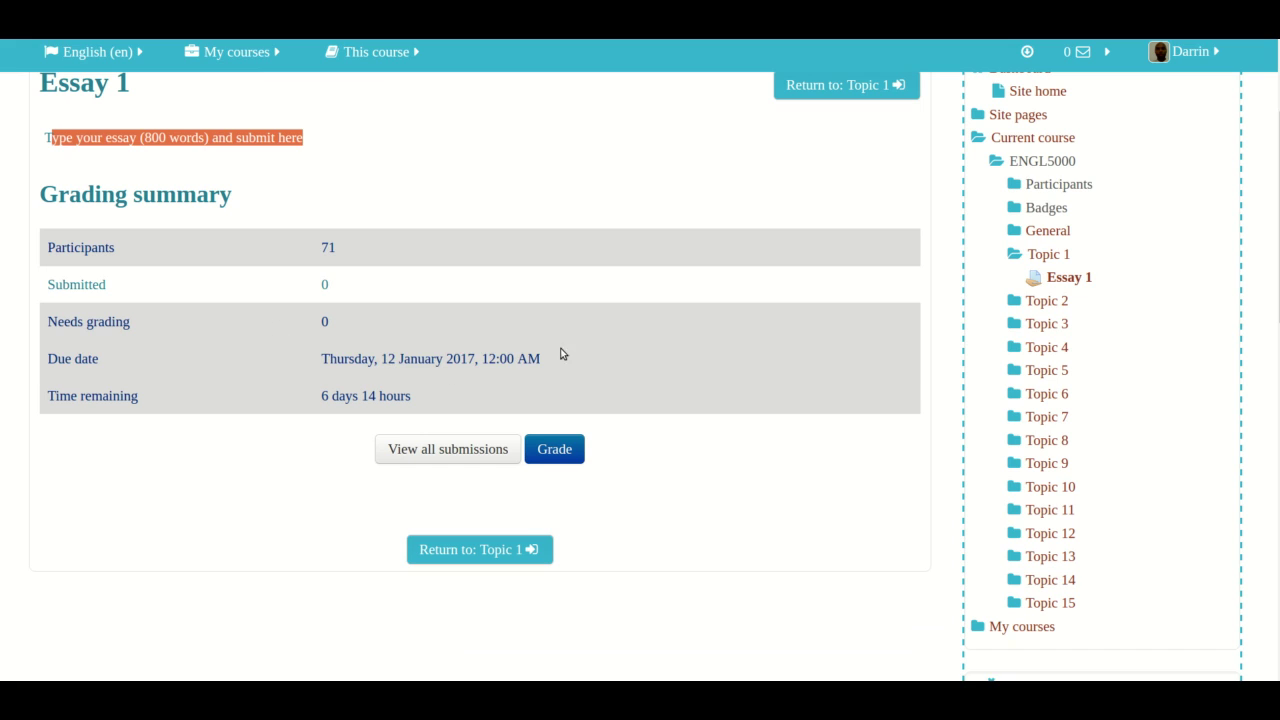
drag(569, 357, 295, 403)
click(381, 397)
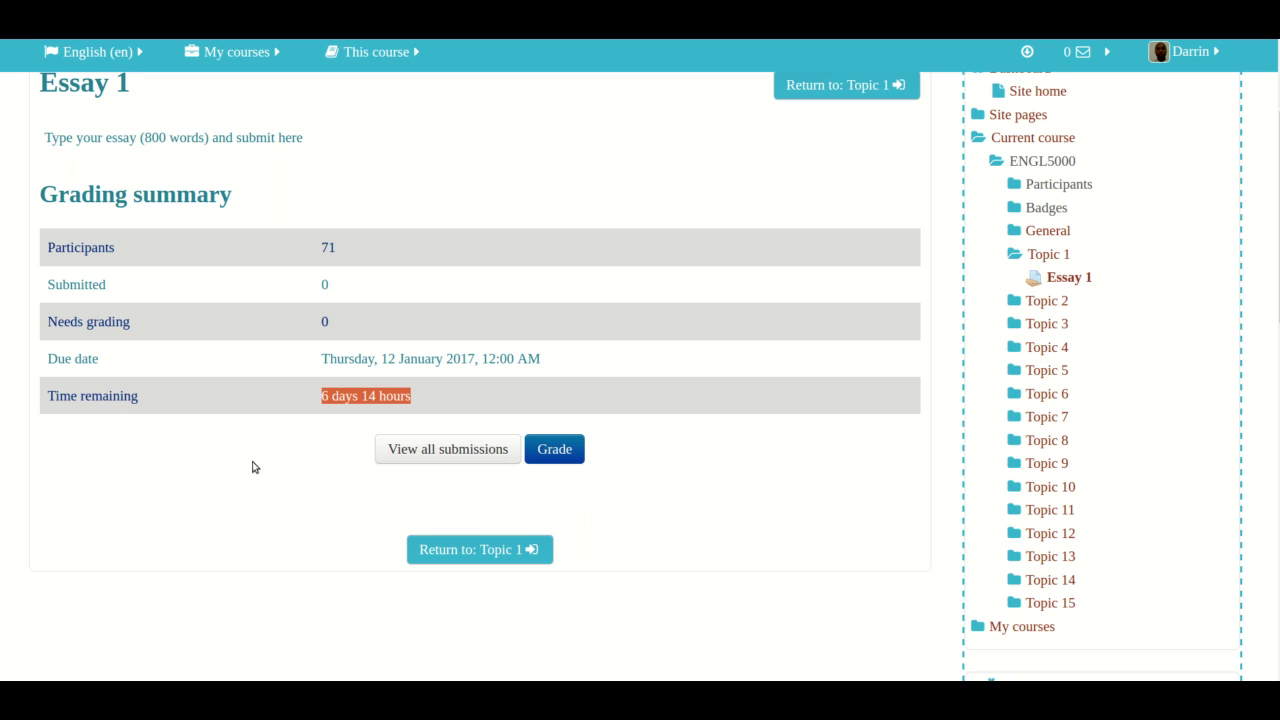
key(alt+Tab)
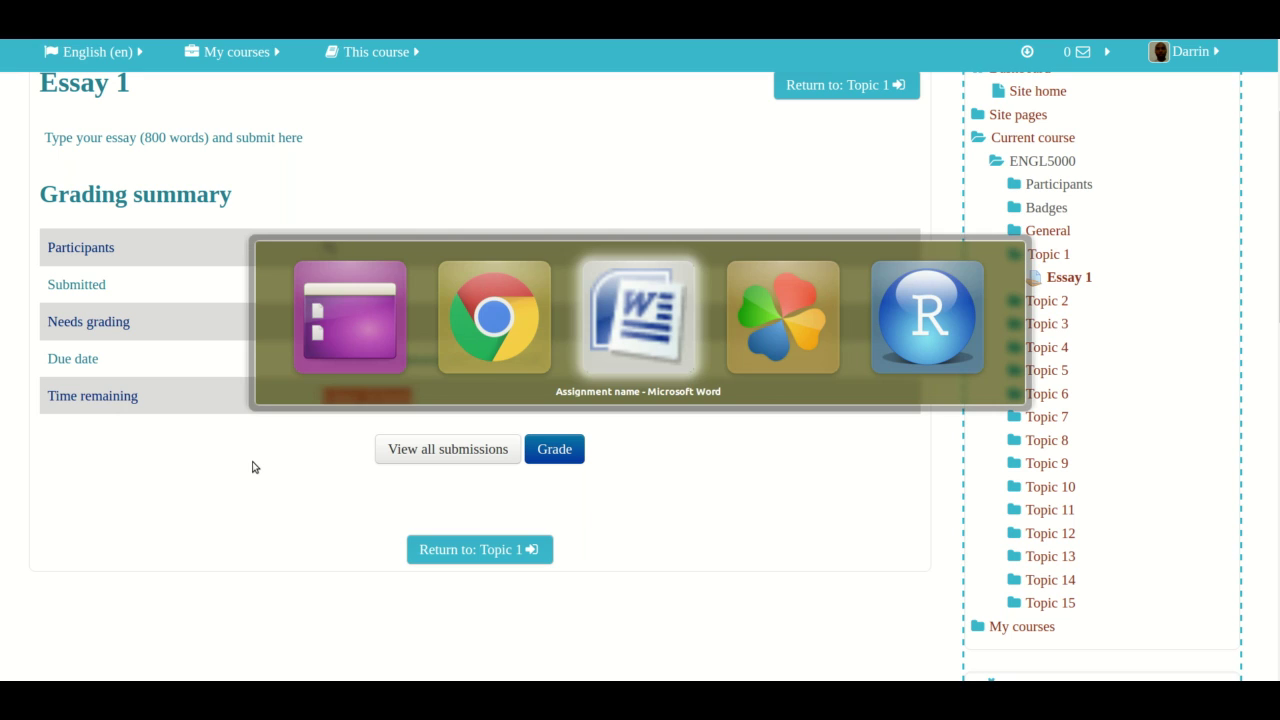